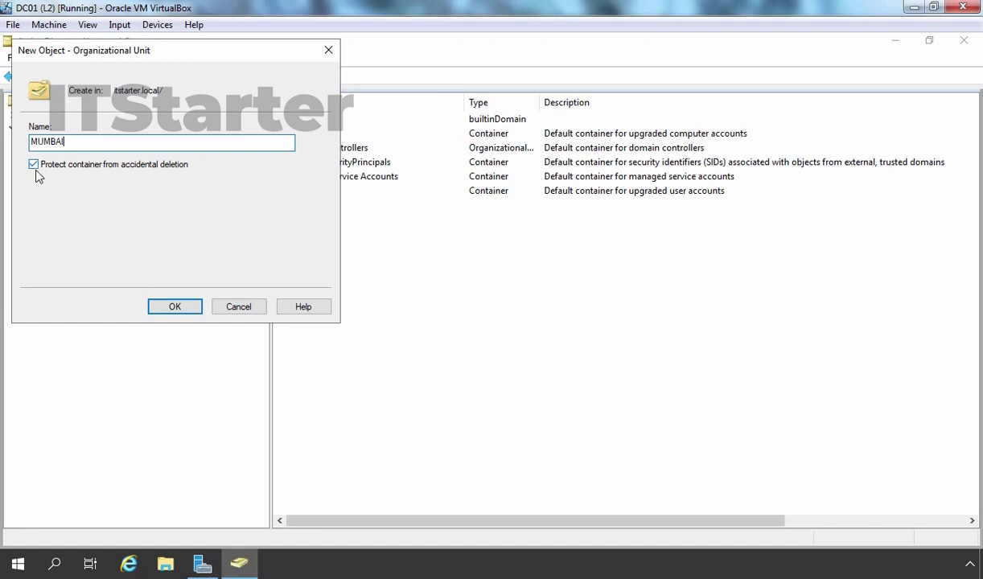
- Create the MUMBAI organizational unit in itstarter.local with protection from accidental deletion enabled
left_click(174, 308)
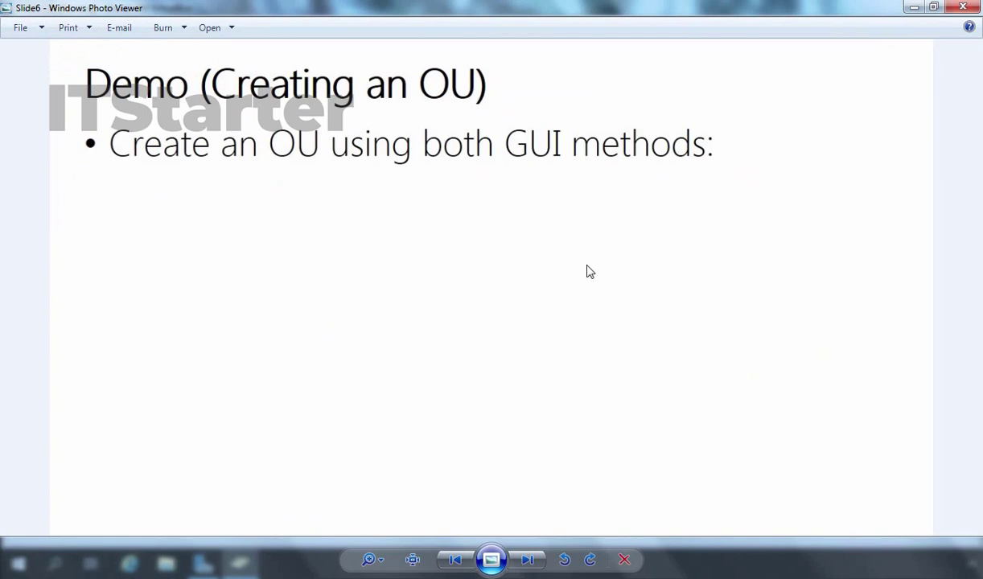
- Review the slide on planning and naming an OU, and return to the DC01 virtual machine
key("Left")
key("Left")
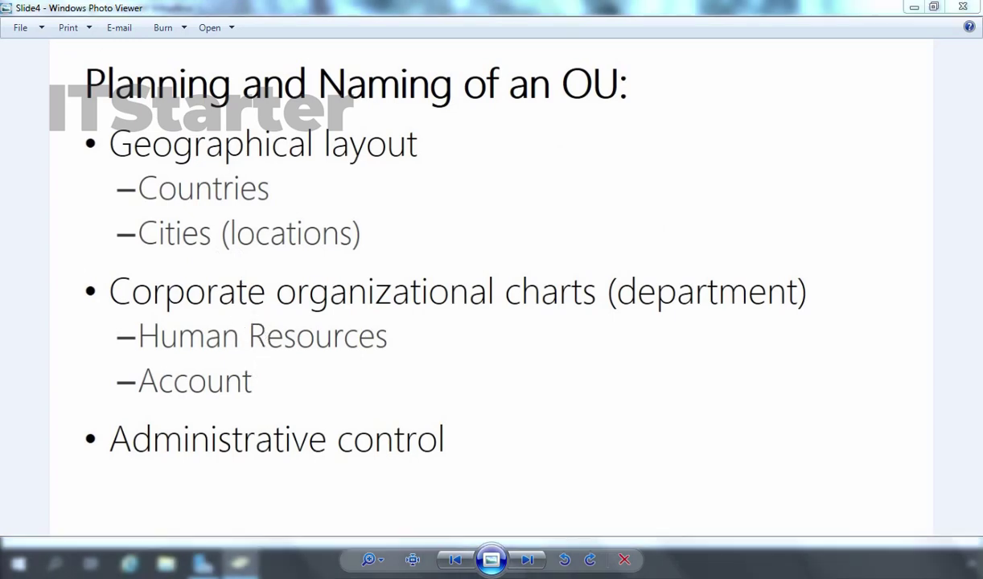
key("alt+Tab")
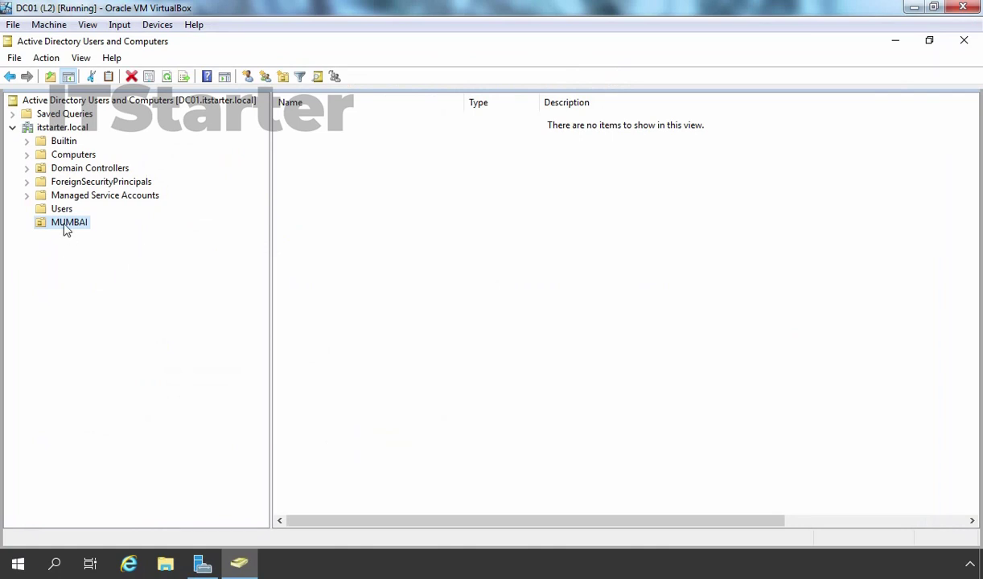
- Create an organizational unit named Accounting inside MUMBAI, keeping it protected from accidental deletion
left_click(285, 76)
left_click_drag(119, 54, 452, 153)
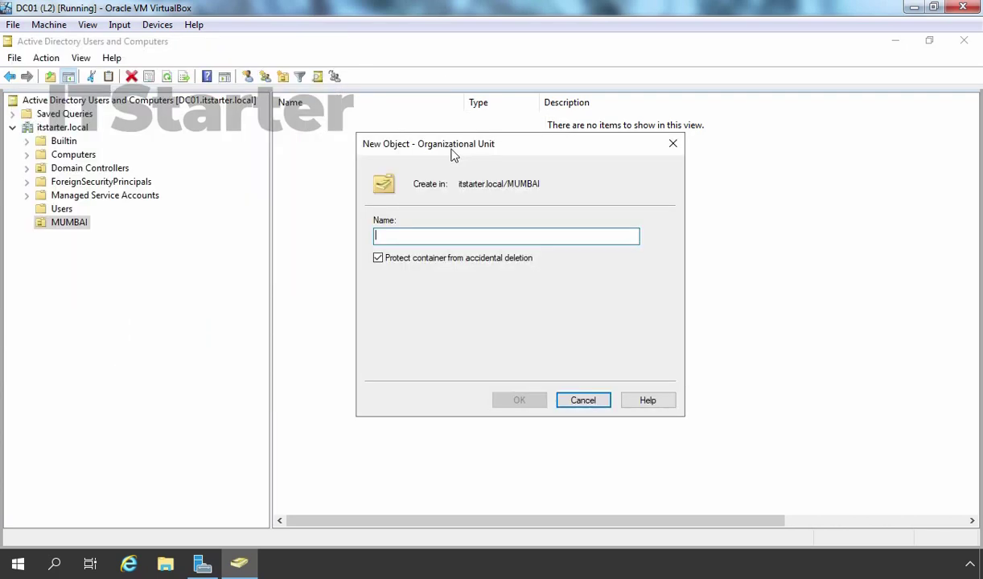
type("Accounting")
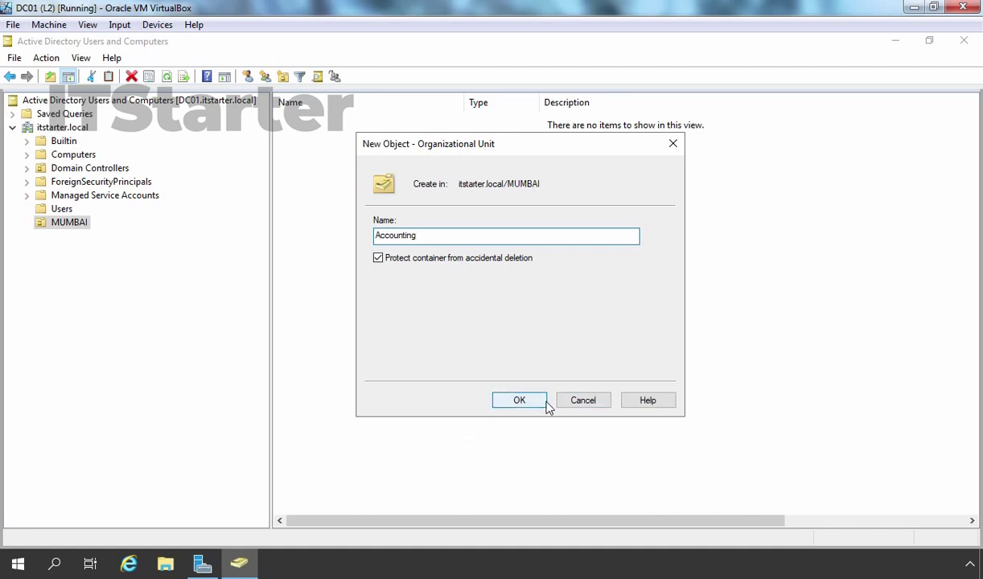
left_click(518, 400)
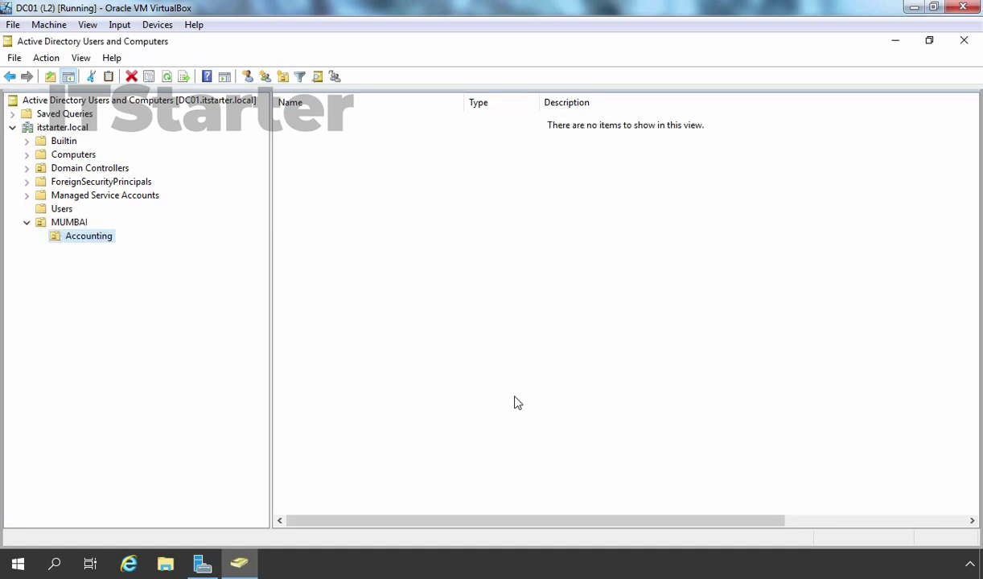
- Create an organizational unit named Marketing directly under the itstarter.local domain, keeping it protected from accidental deletion
left_click(61, 131)
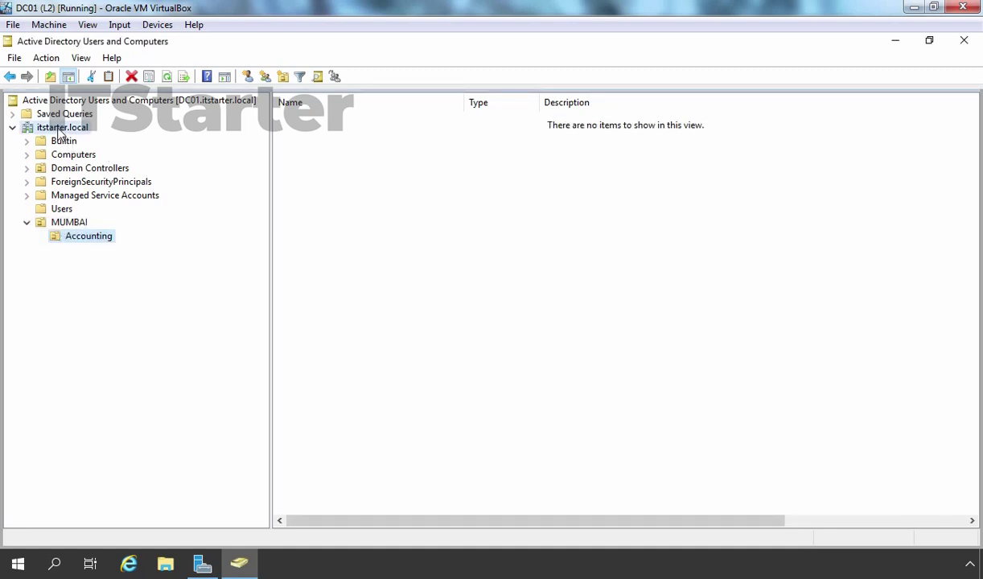
left_click(248, 77)
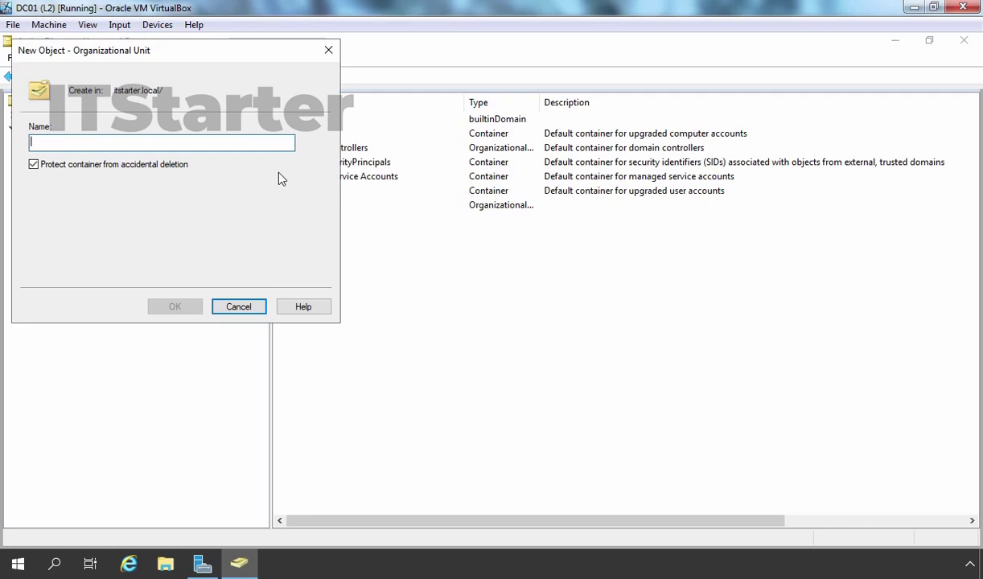
type("Marketing")
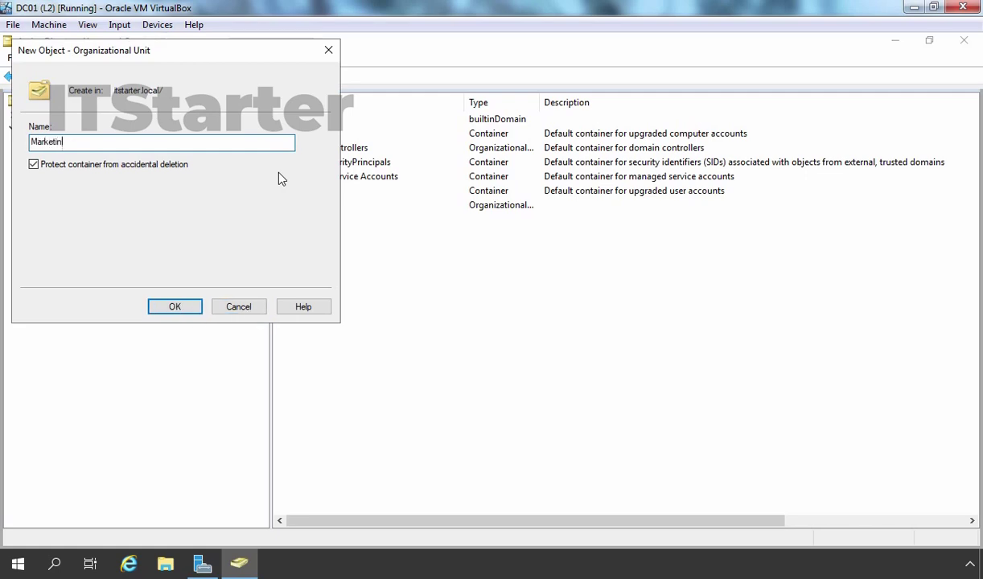
left_click(171, 309)
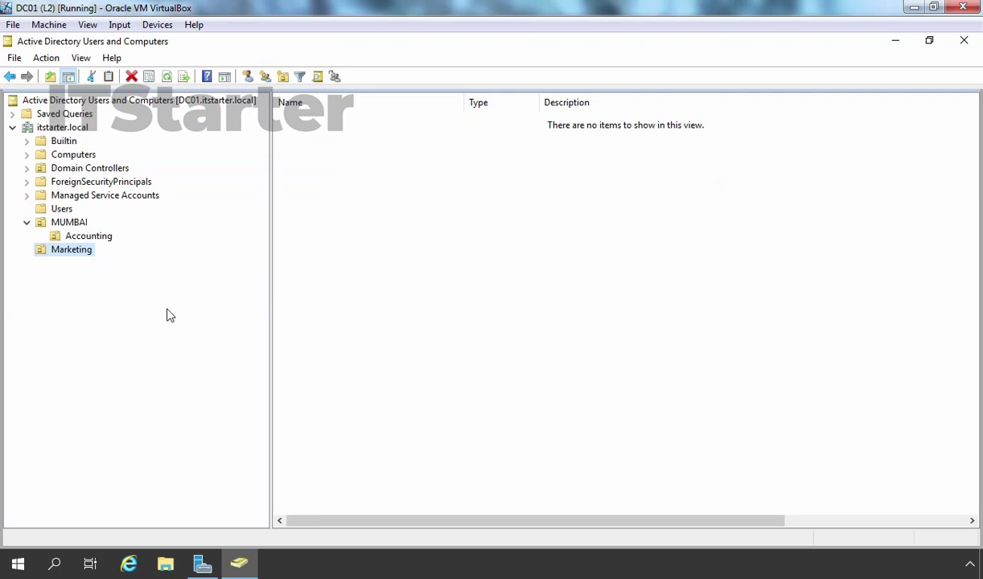
- Try to move the Marketing organizational unit into MUMBAI while its accidental deletion protection is enabled
right_click(70, 253)
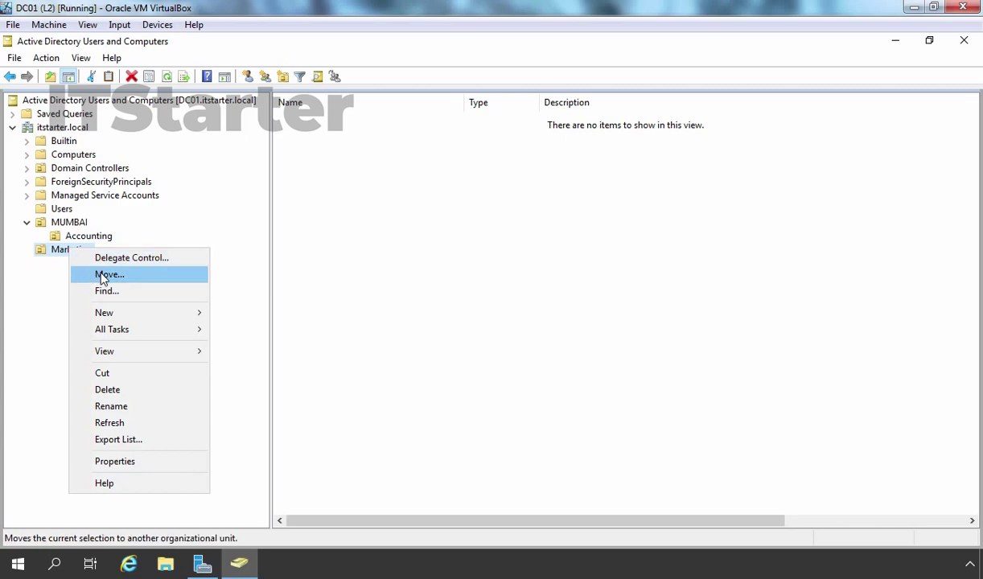
left_click(102, 276)
left_click(126, 228)
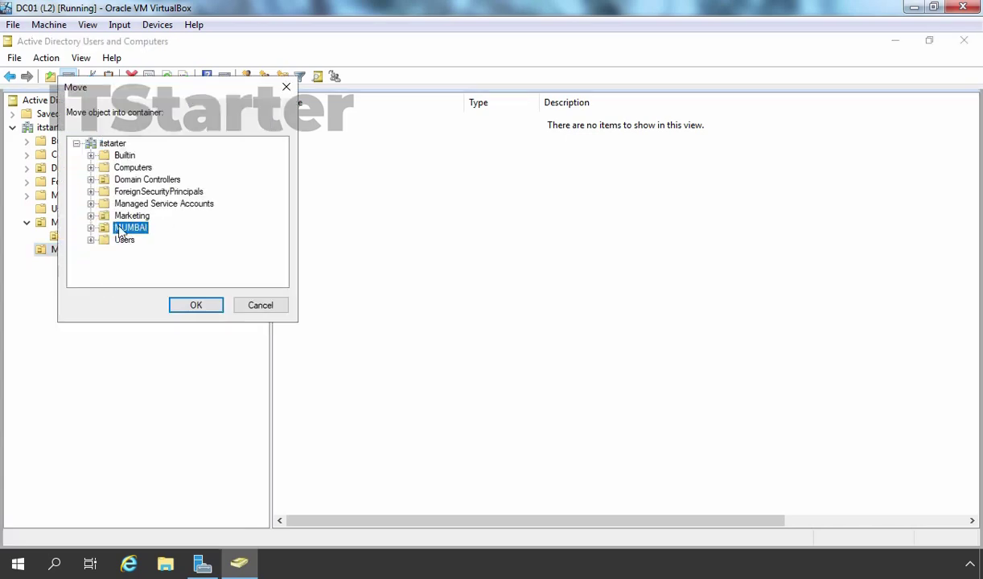
left_click(194, 307)
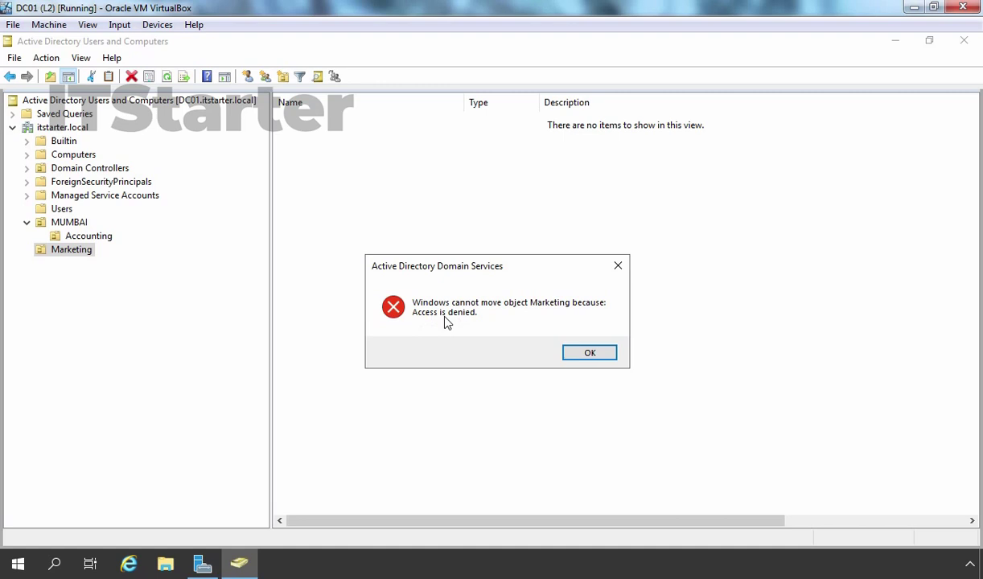
left_click(588, 353)
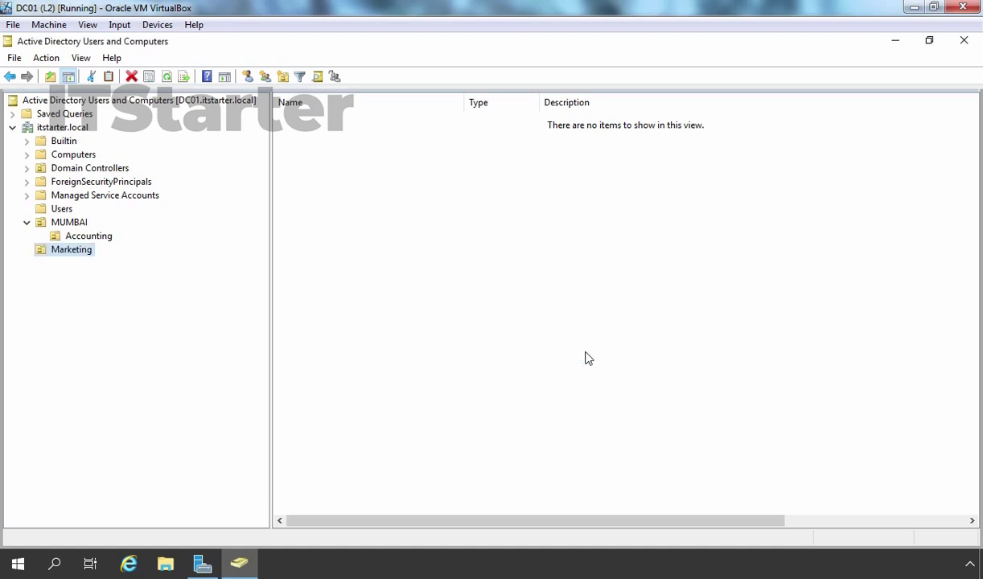
- Try to delete the Marketing organizational unit while it is protected from accidental deletion
right_click(57, 252)
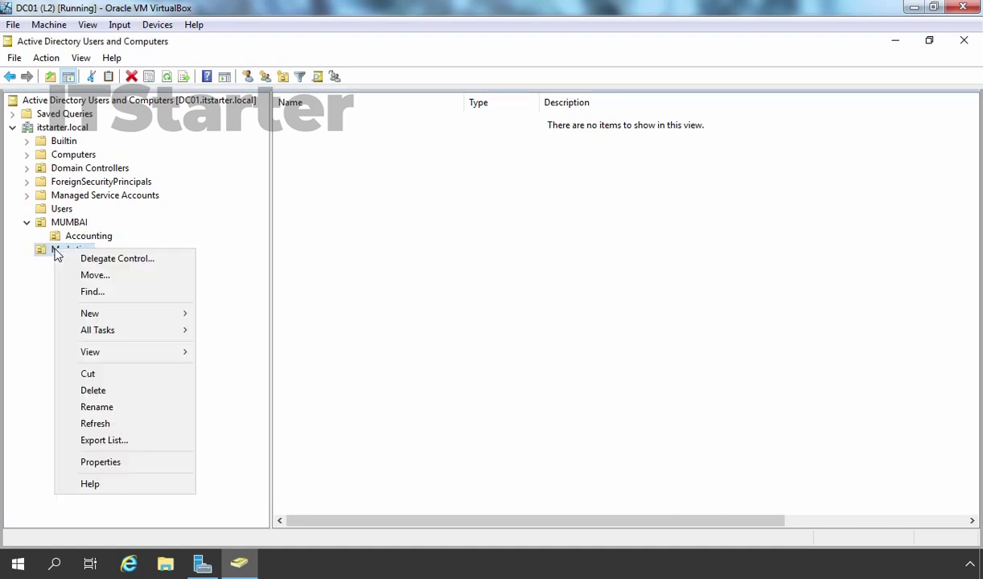
left_click(112, 390)
left_click(538, 353)
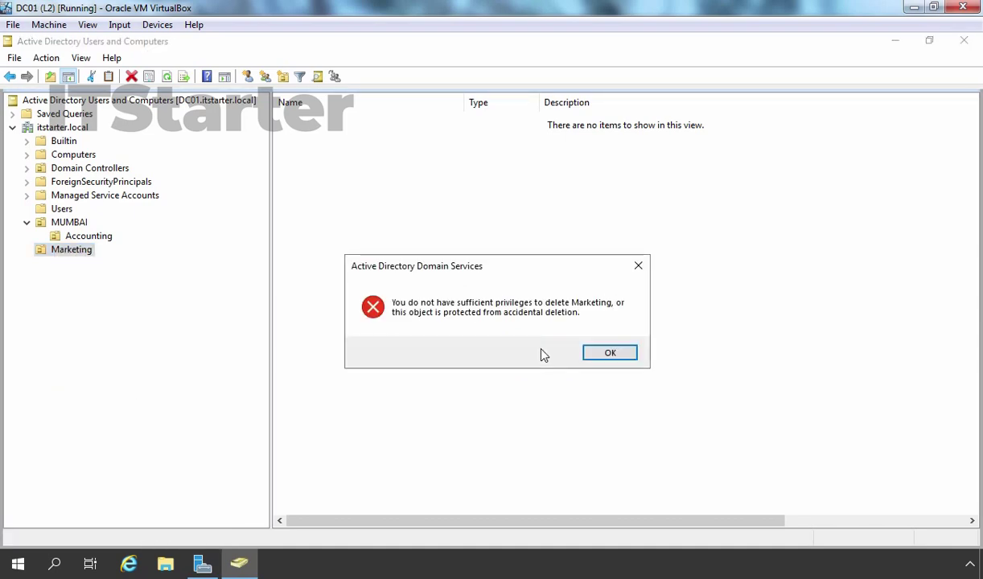
left_click(608, 354)
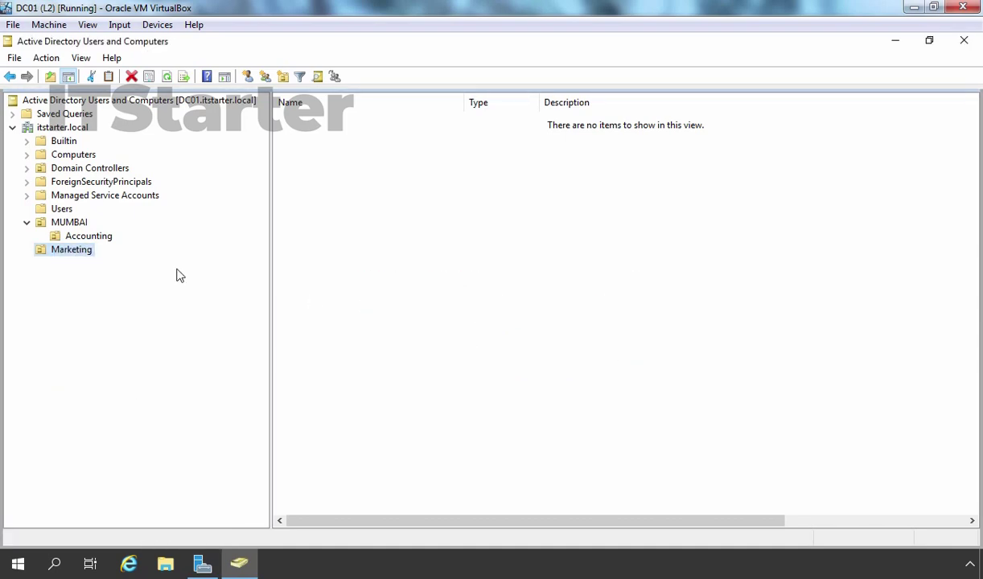
- Check the Marketing organizational unit's properties for the accidental deletion protection setting
left_click(73, 254)
left_click(84, 261)
right_click(78, 254)
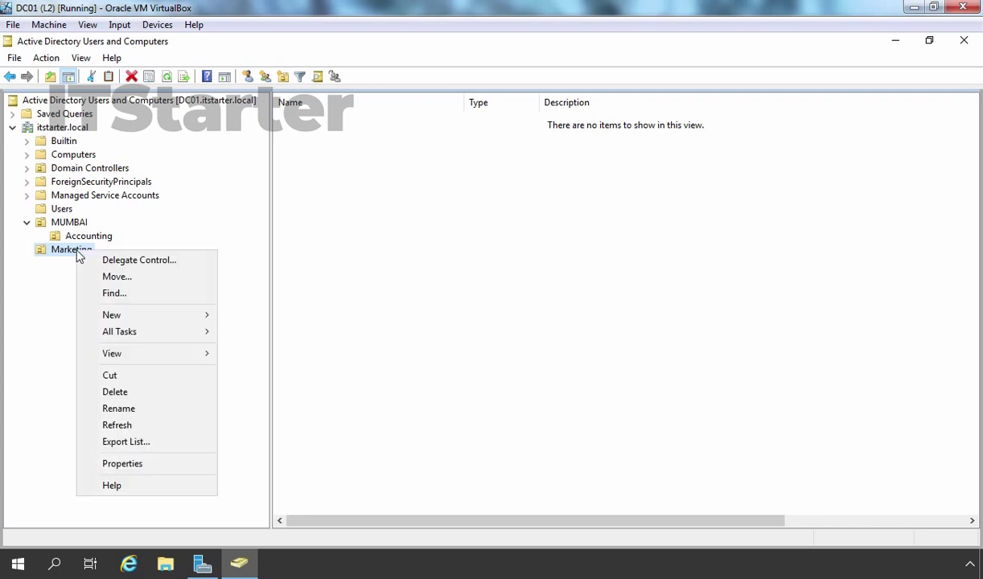
left_click(117, 465)
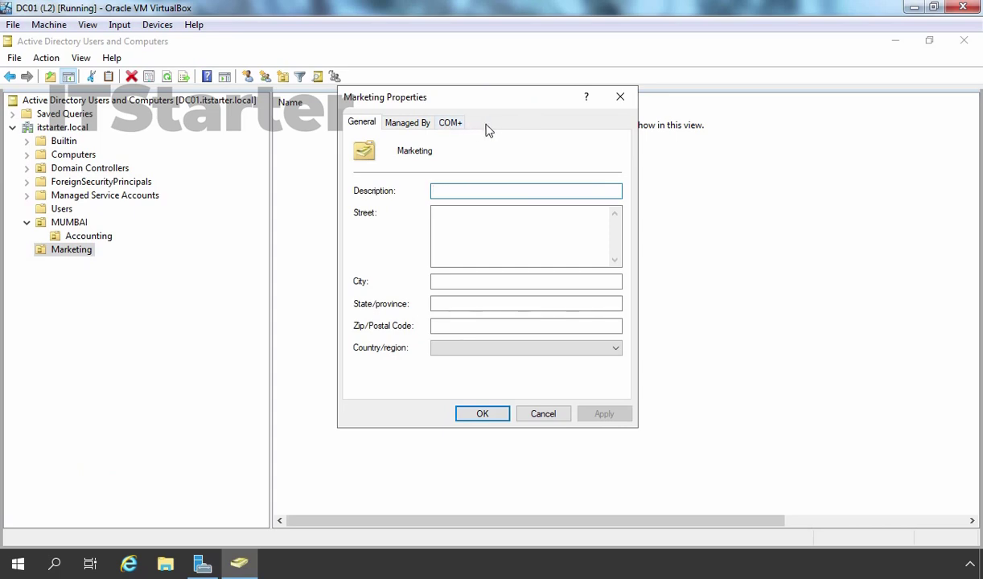
left_click(618, 97)
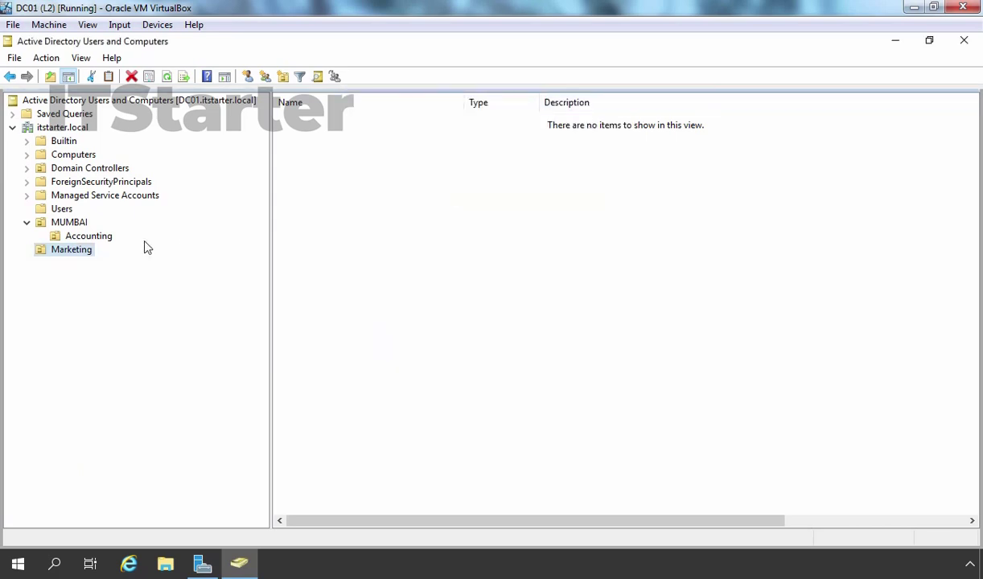
- Enable Advanced Features and turn off accidental deletion protection in the Marketing organizational unit's properties
left_click(81, 59)
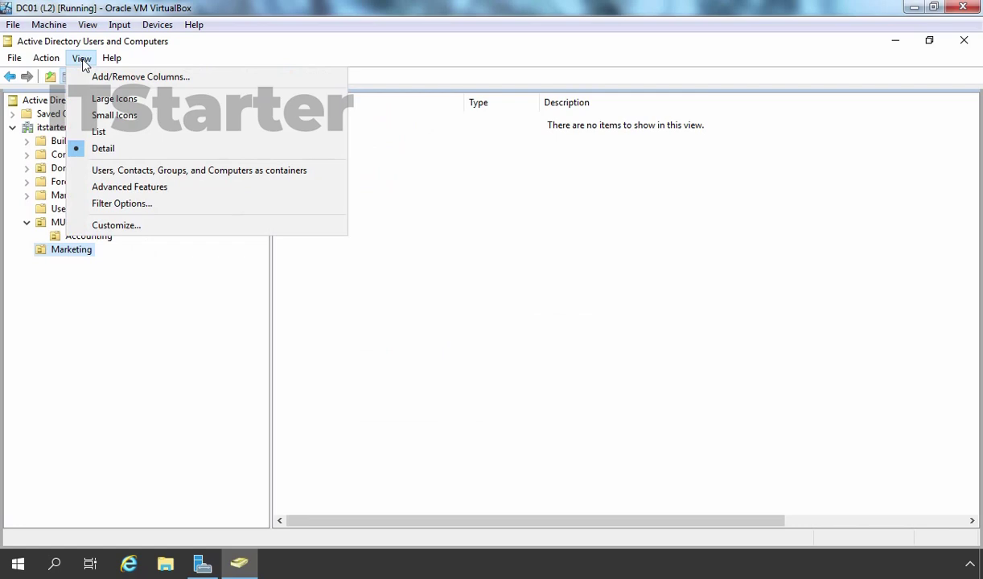
left_click(95, 189)
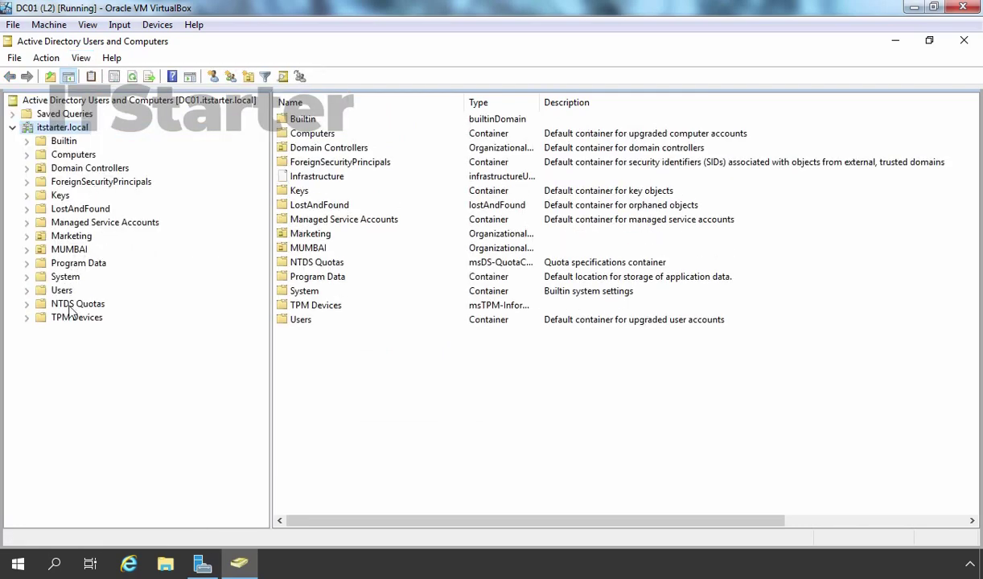
left_click(71, 236)
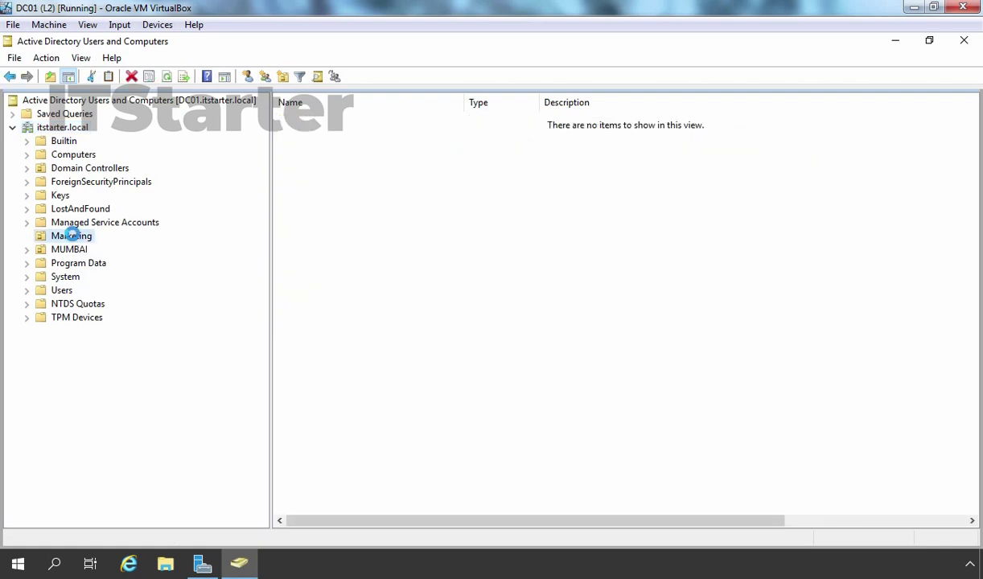
right_click(73, 240)
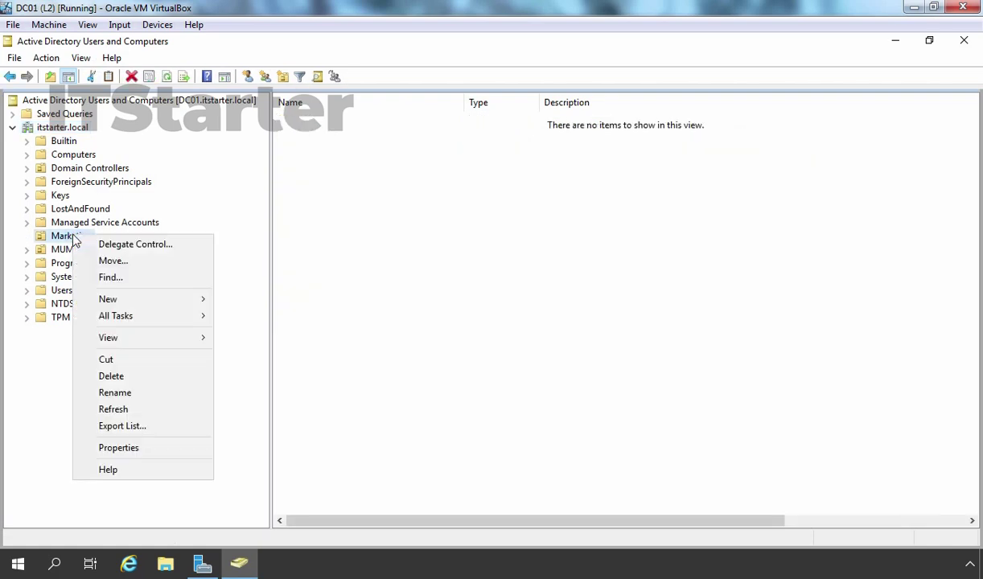
left_click(118, 452)
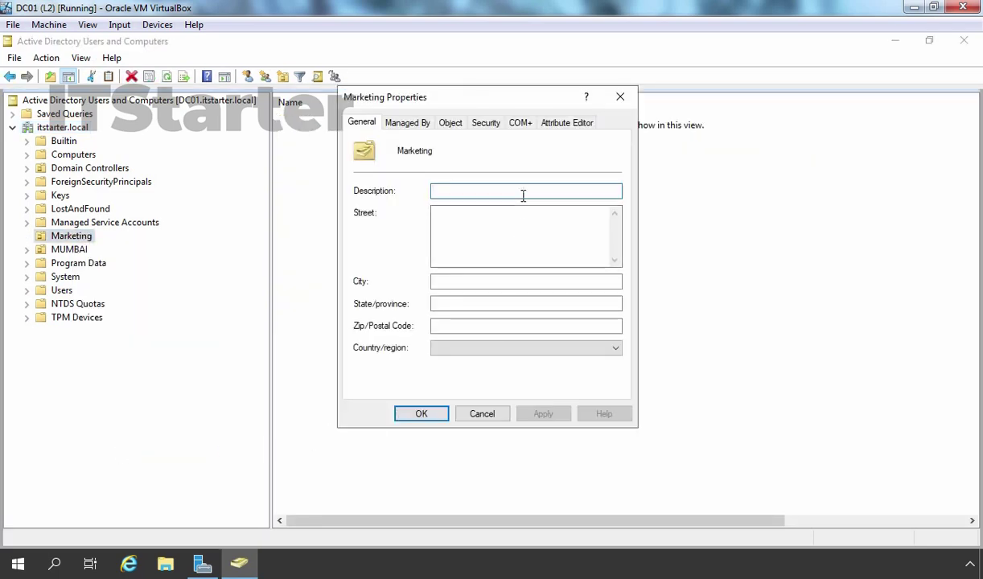
left_click(452, 123)
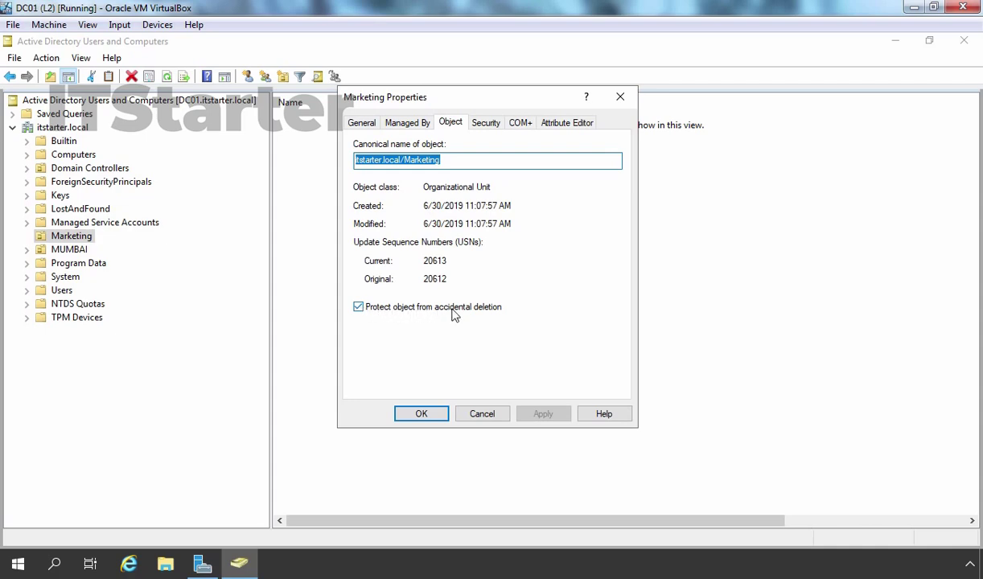
left_click(366, 312)
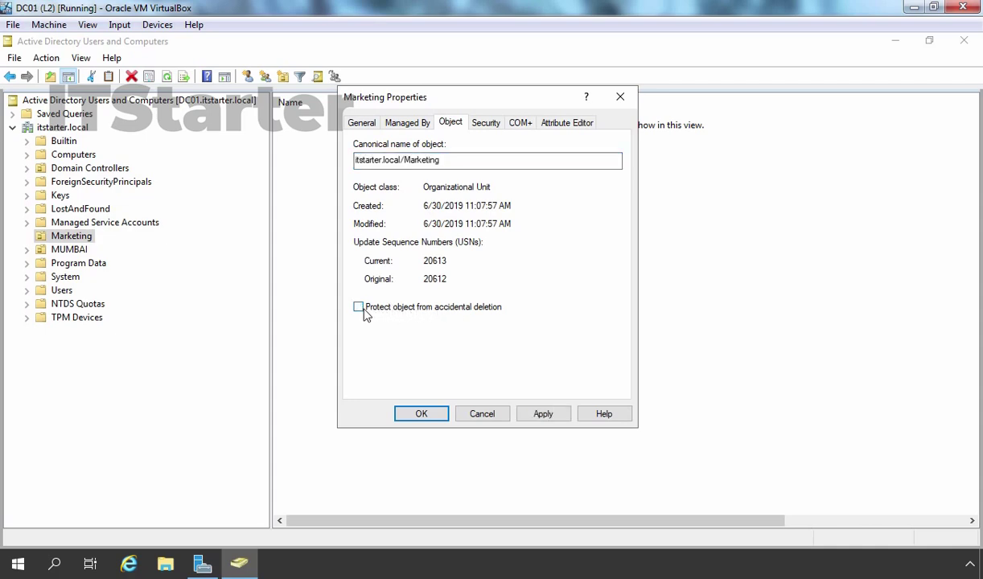
left_click(546, 415)
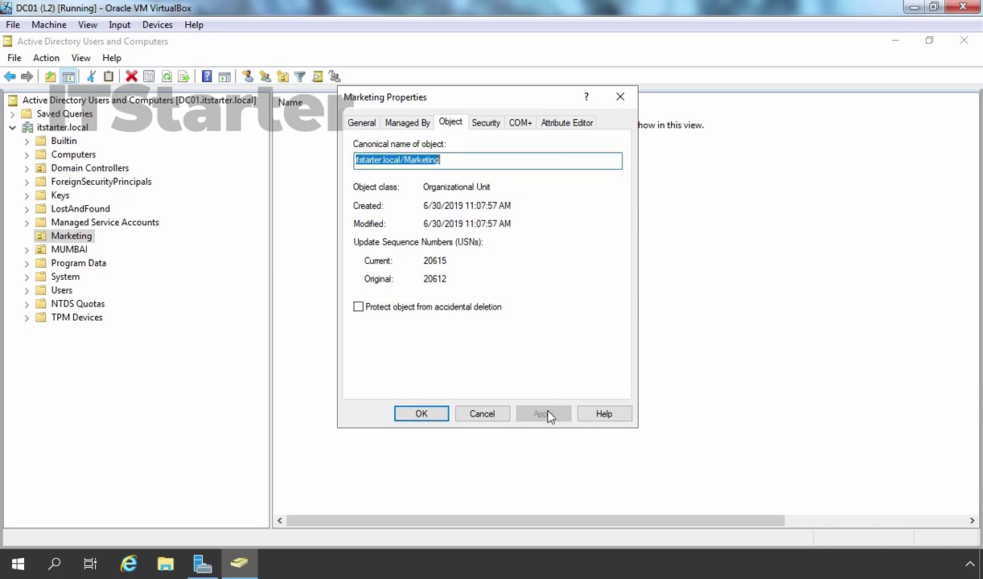
left_click(419, 412)
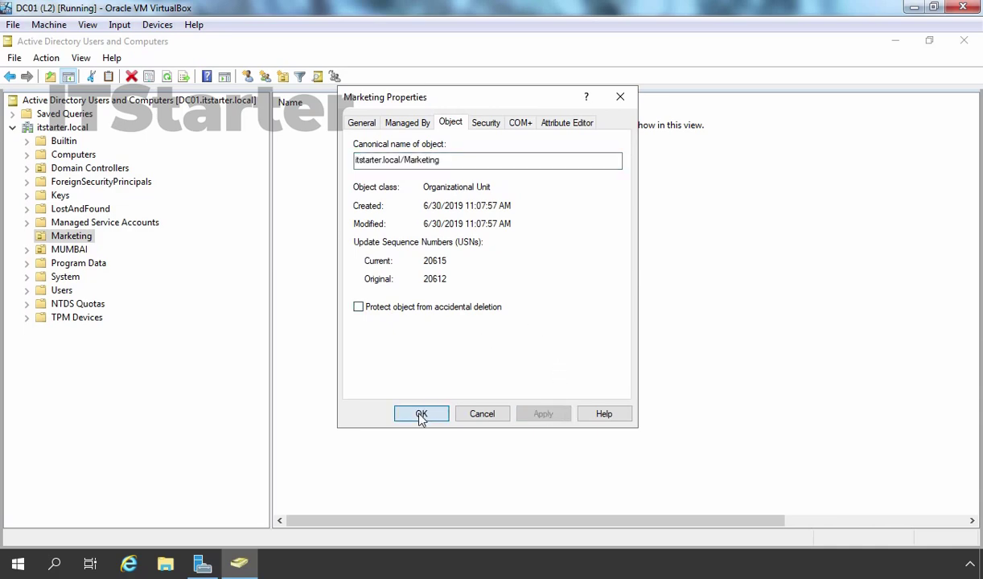
- Move the Marketing organizational unit into MUMBAI and expand MUMBAI to check its contents
right_click(69, 240)
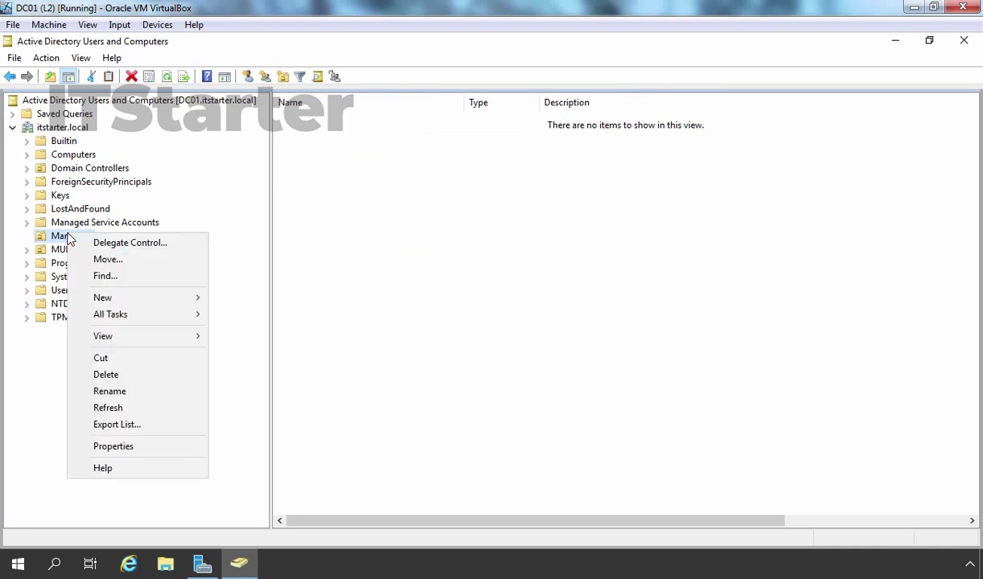
left_click(110, 262)
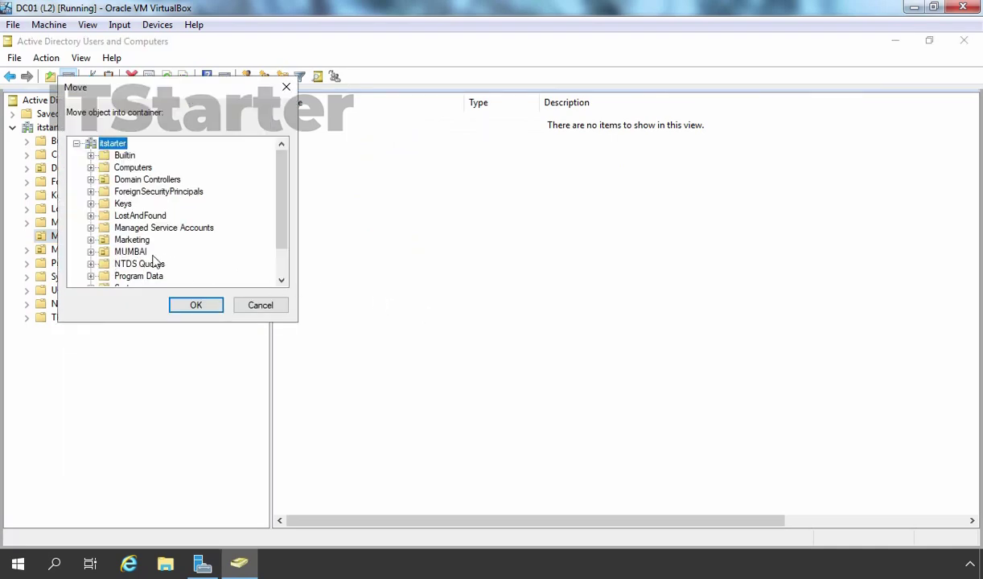
left_click(140, 254)
double_click(141, 253)
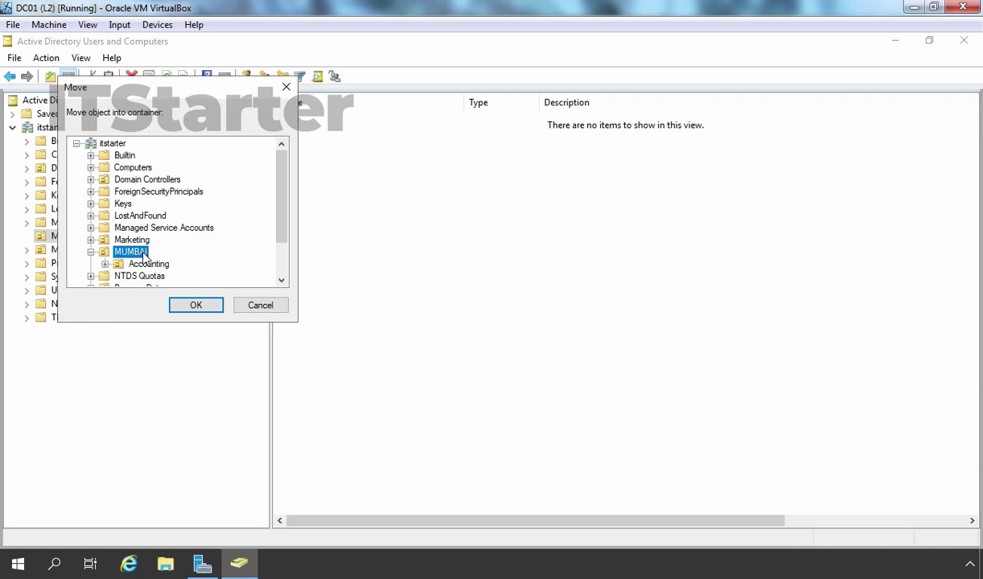
left_click(195, 306)
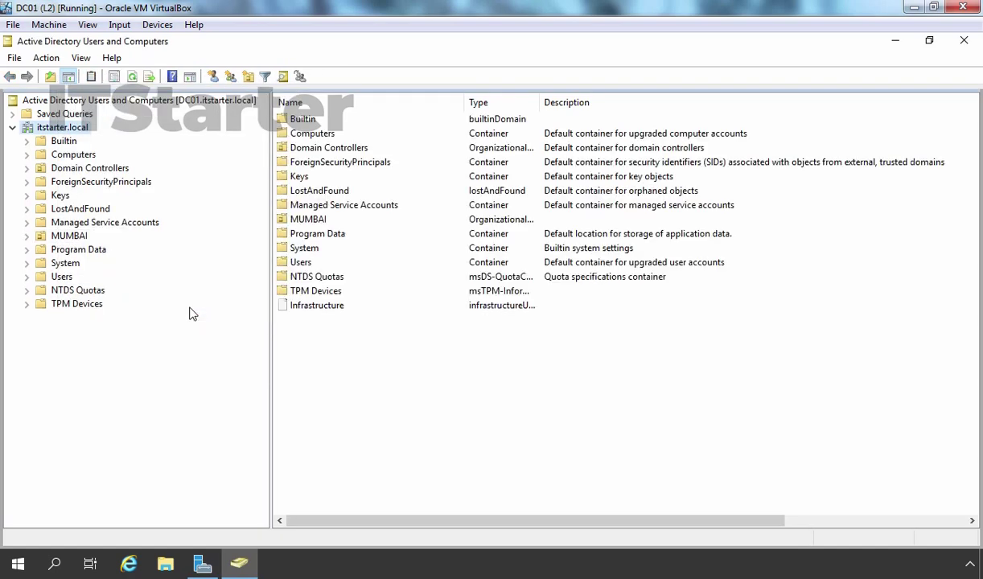
double_click(78, 237)
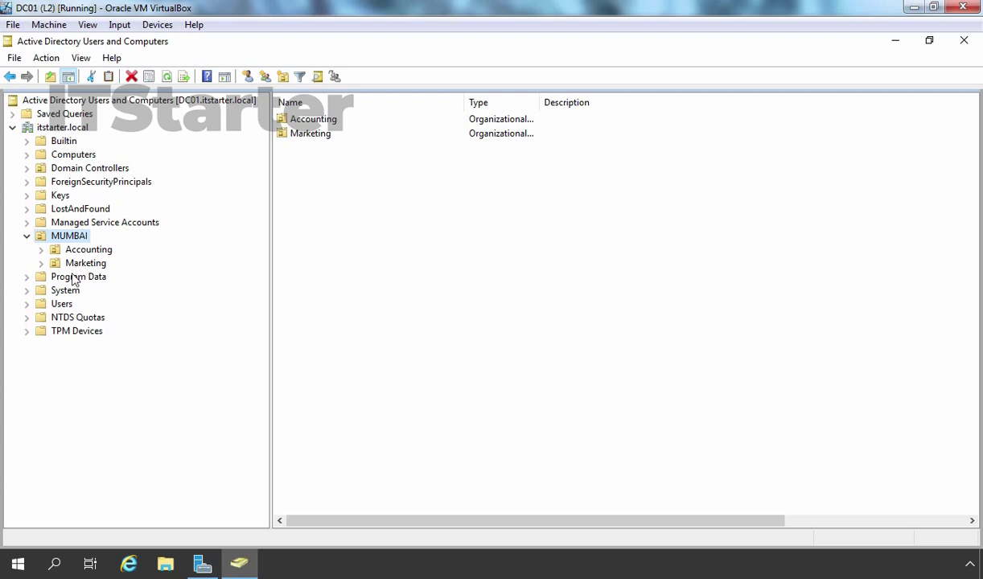
- Create an organizational unit named BARODA directly under the itstarter.local domain
left_click(52, 128)
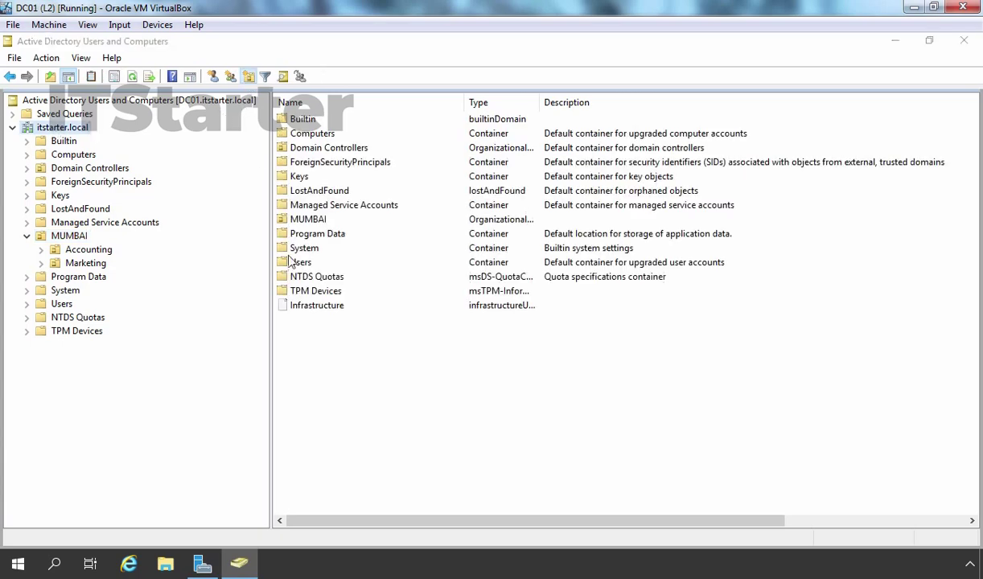
left_click(244, 77)
type("BARODA")
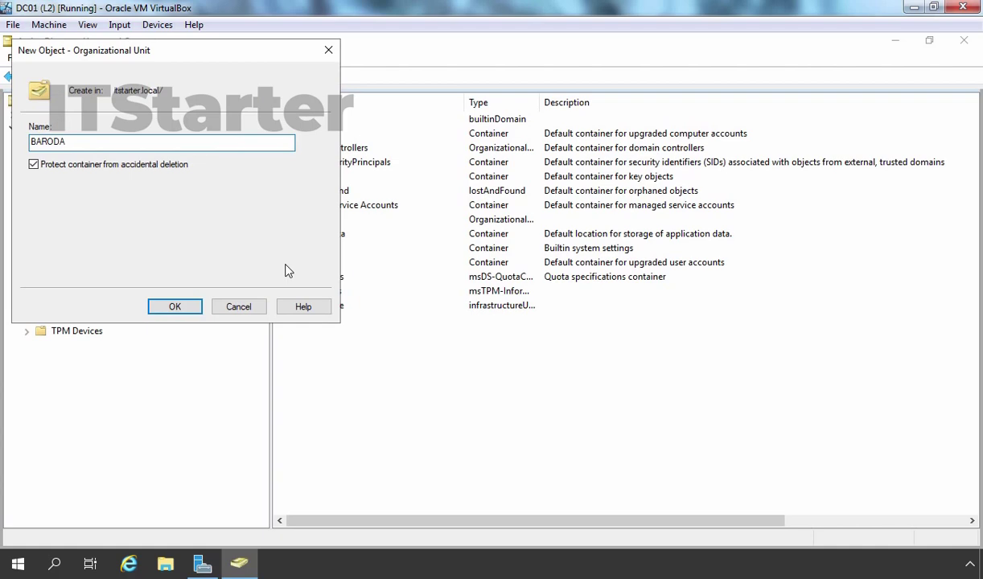
key("Return")
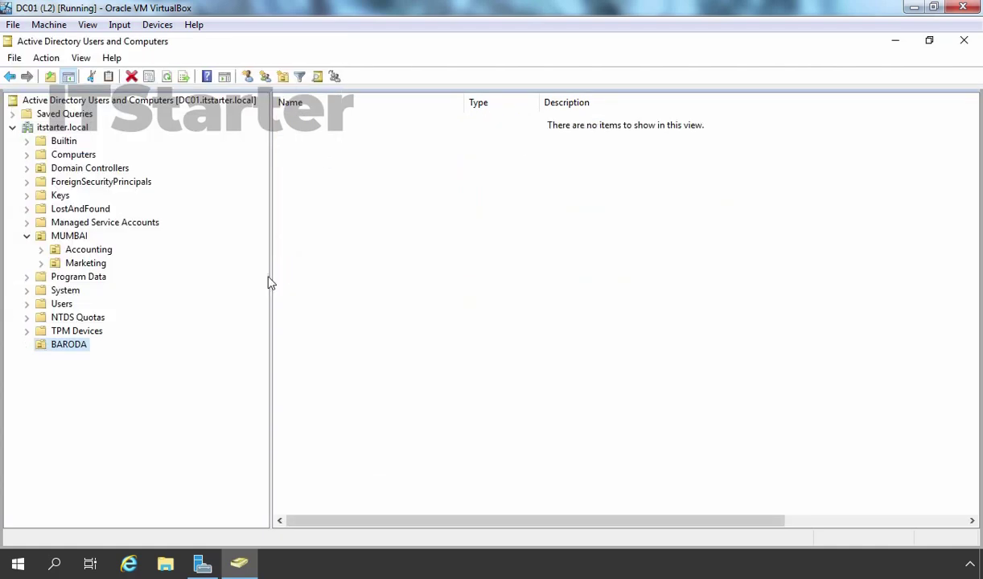
- Create an organizational unit named Users inside BARODA
left_click(282, 77)
type("Users")
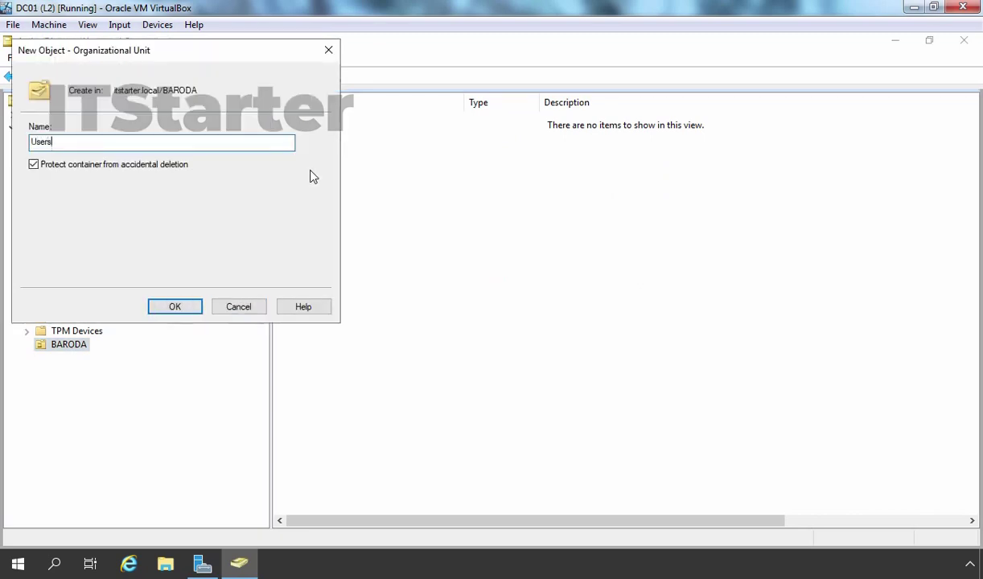
left_click(192, 305)
- Create an organizational unit named Computers inside BARODA, next to its Users unit
left_click(65, 346)
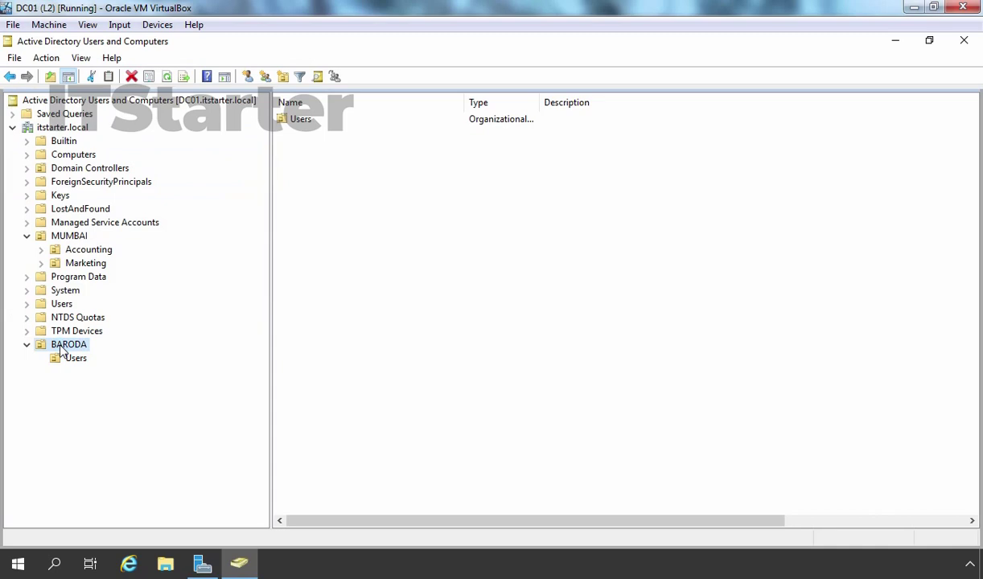
left_click(281, 76)
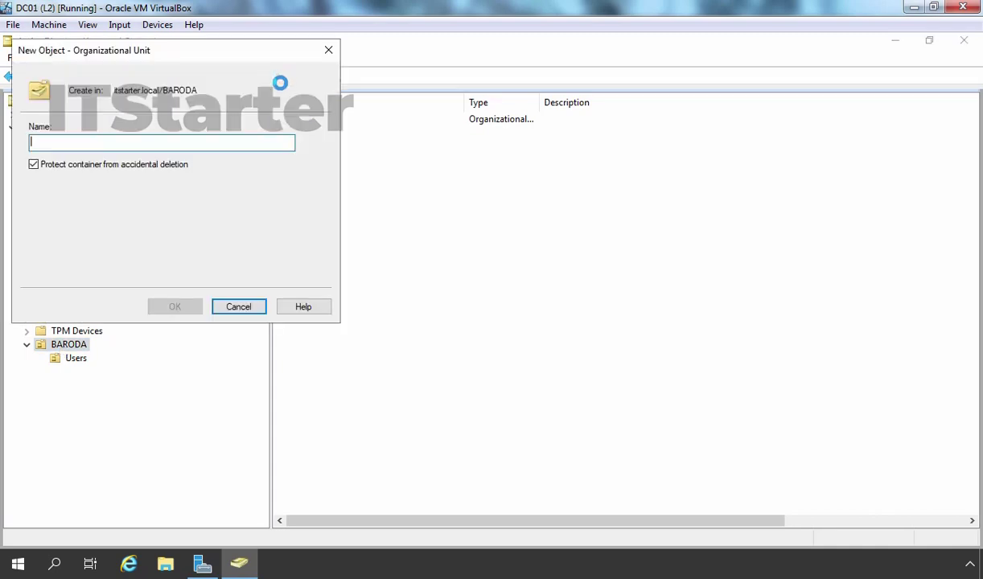
type("Computer")
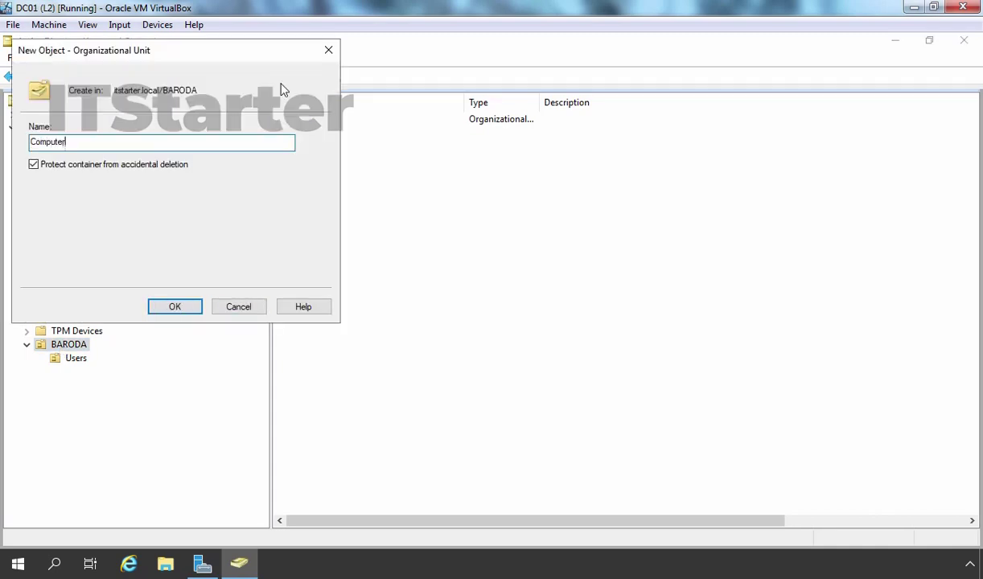
type("s")
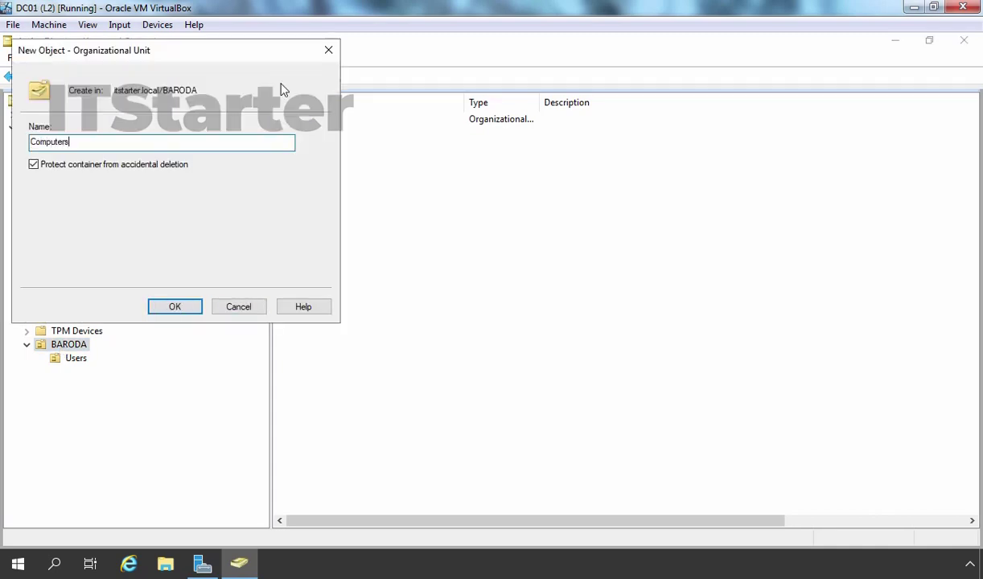
left_click(174, 307)
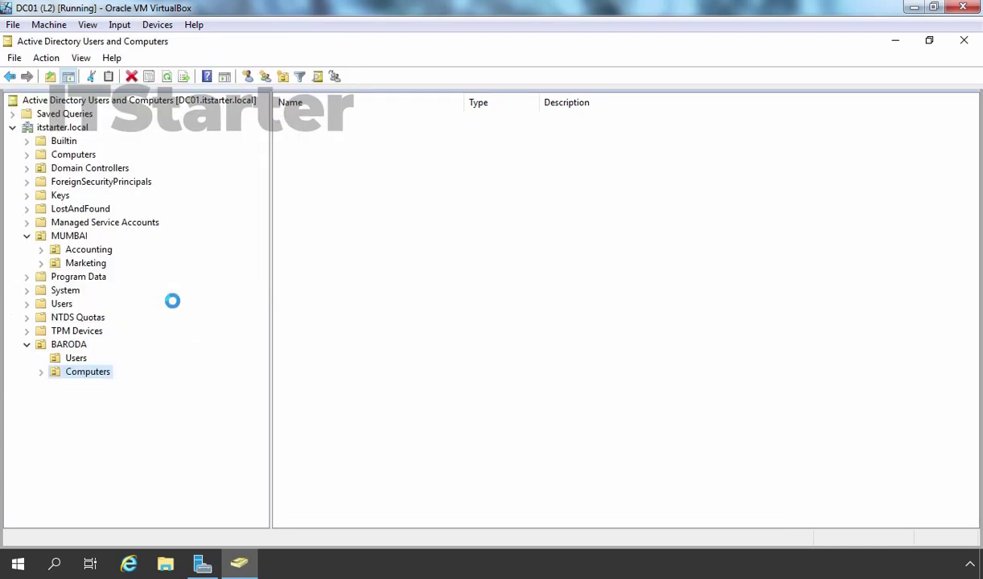
- Create an organizational unit named Servers inside BARODA
left_click(58, 347)
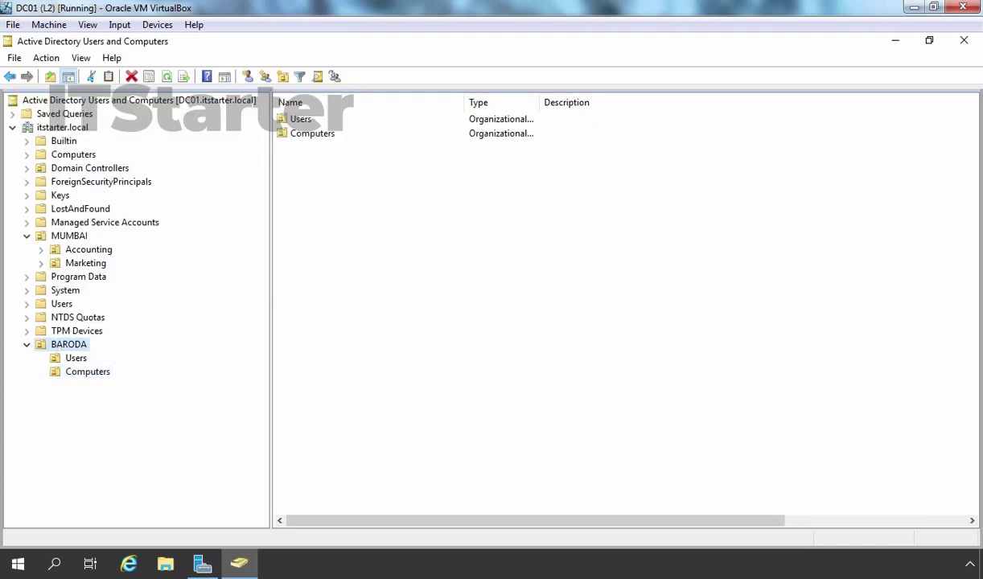
left_click(284, 76)
type("S")
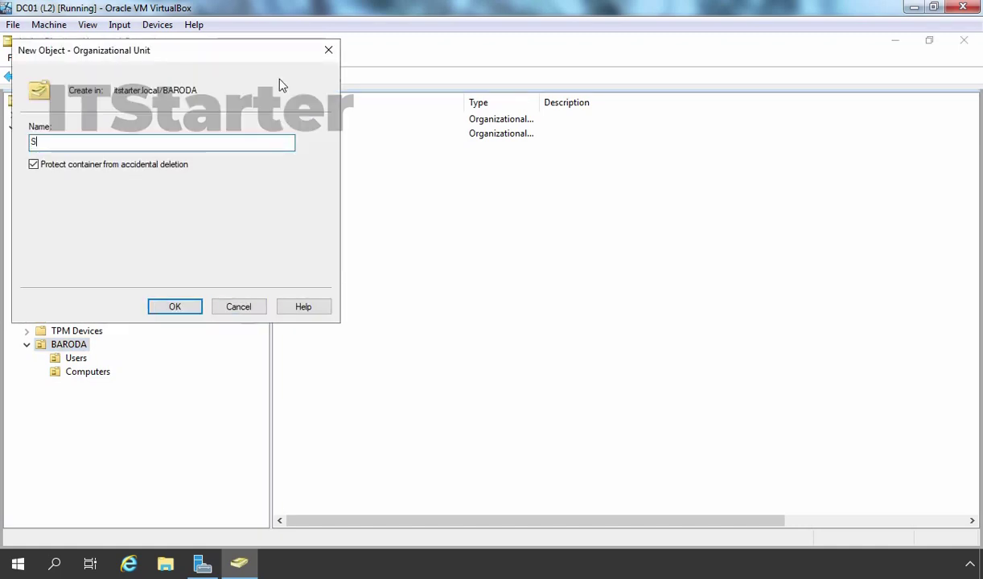
type("ervers")
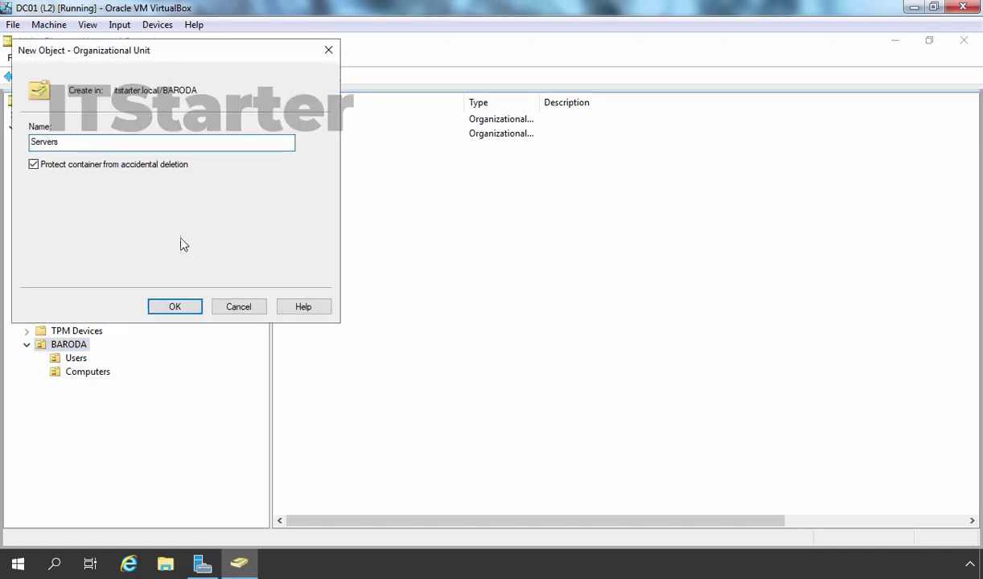
left_click(172, 306)
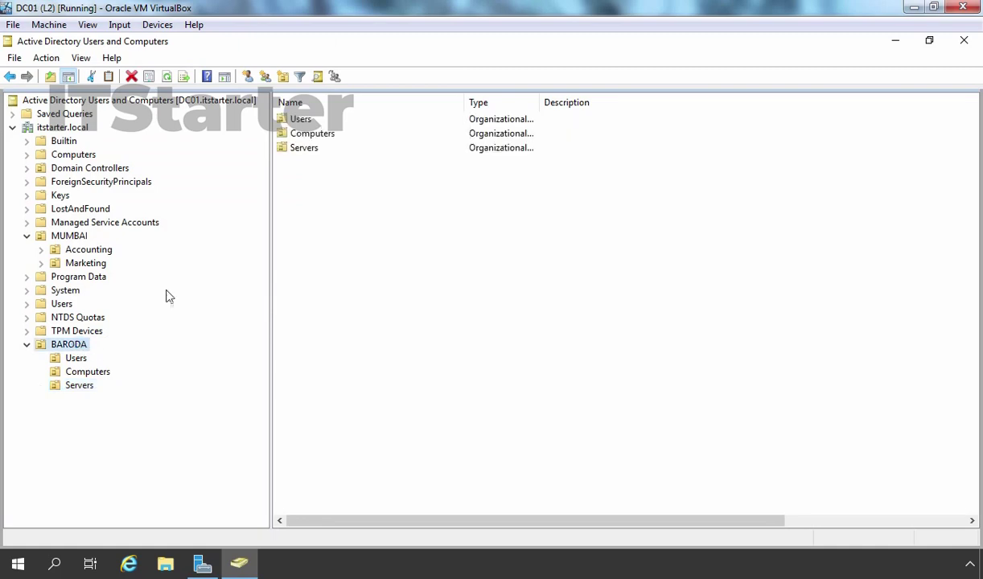
- Create an organizational unit named Groups inside BARODA and display BARODA's contents
left_click(275, 76)
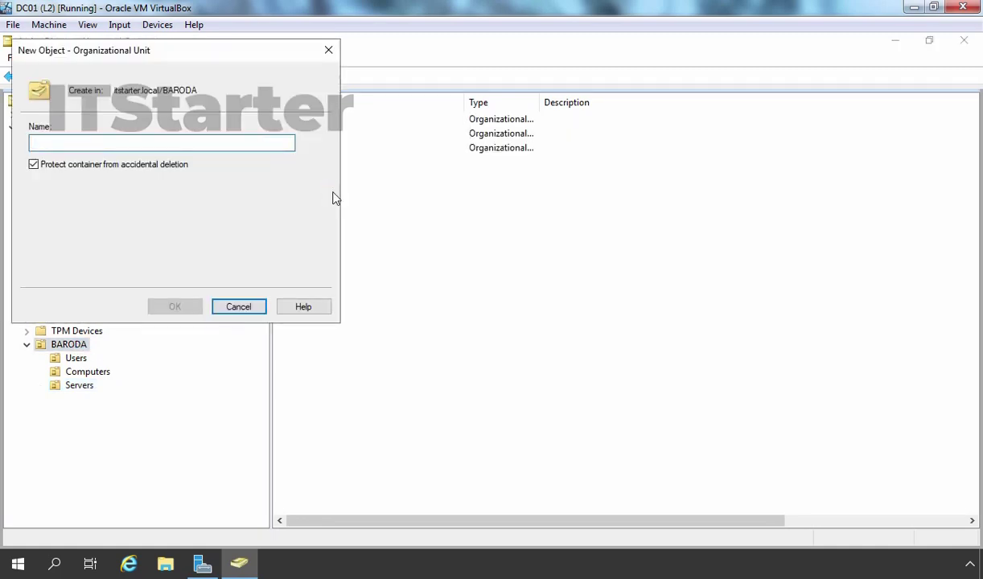
type("Groups")
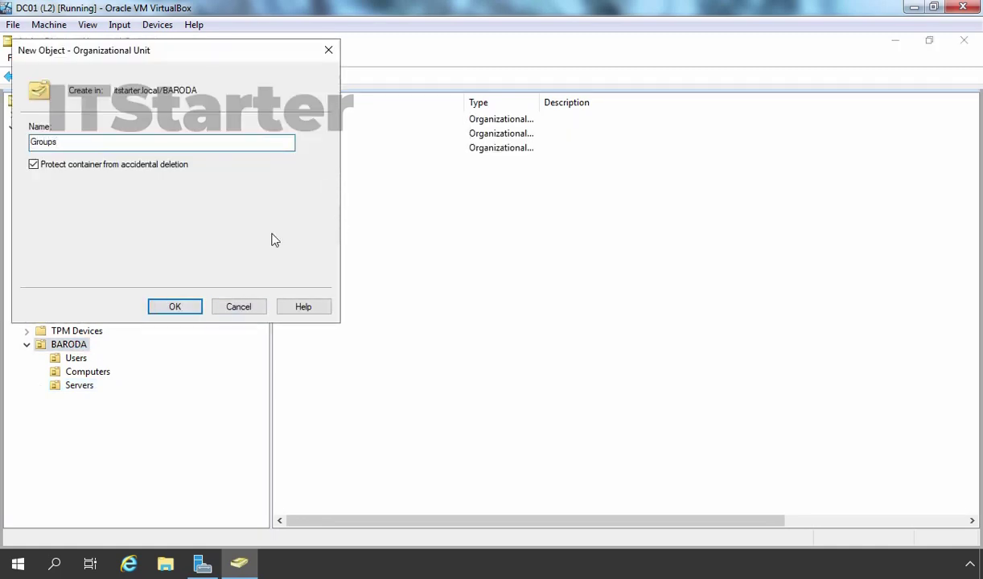
left_click(176, 305)
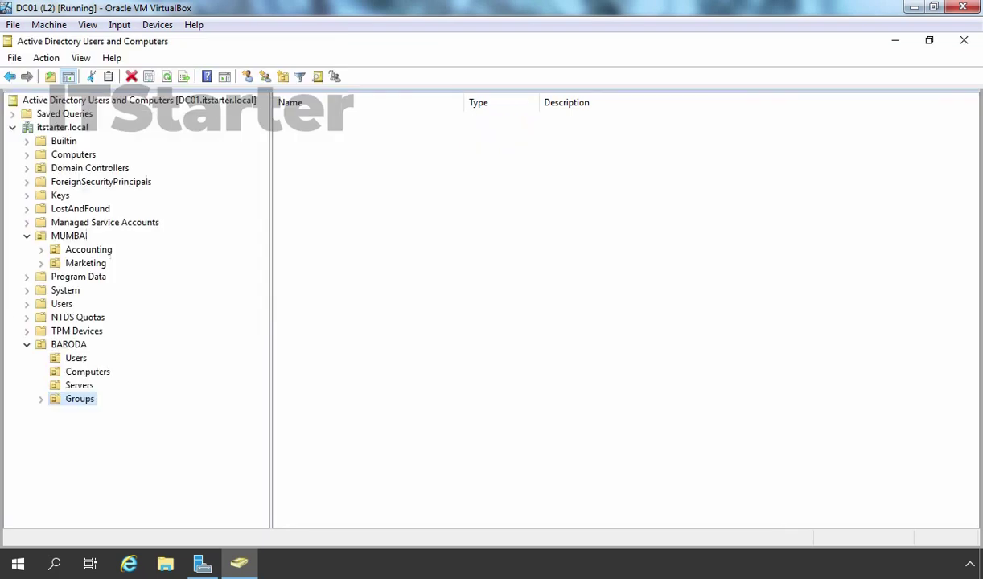
left_click(64, 346)
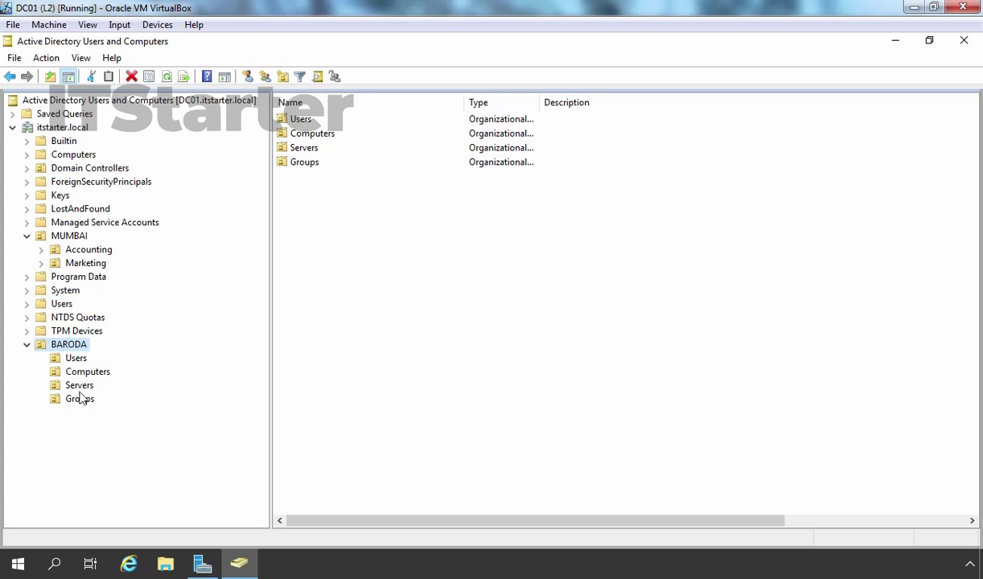
- Create an organizational unit named HR inside the Users organizational unit of BARODA
left_click(73, 362)
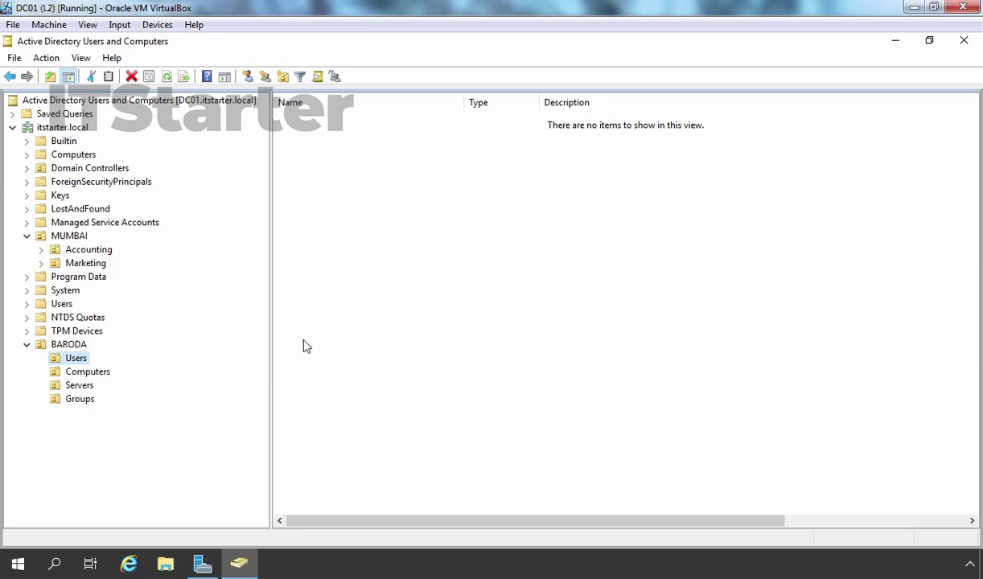
right_click(77, 362)
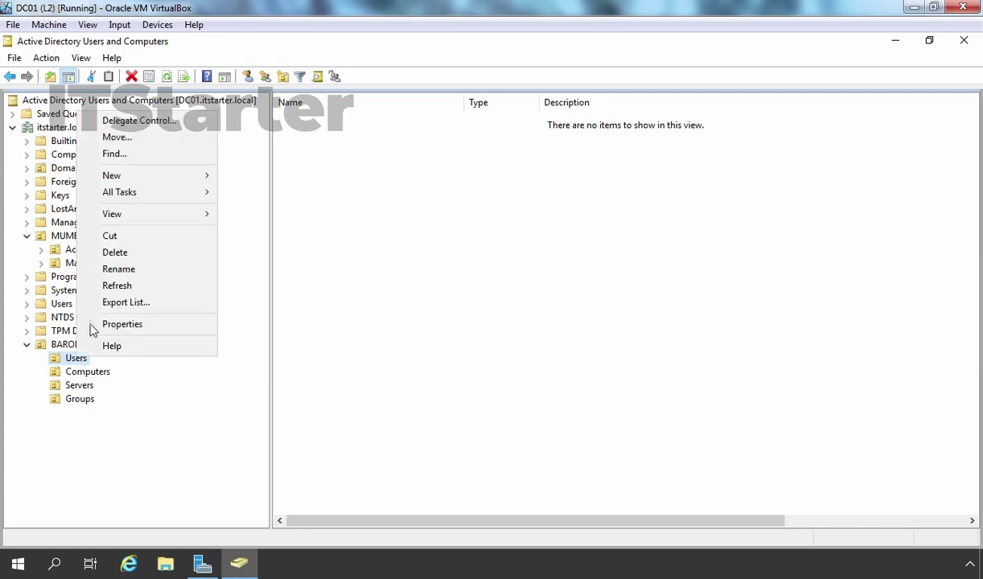
mouse_move(155, 178)
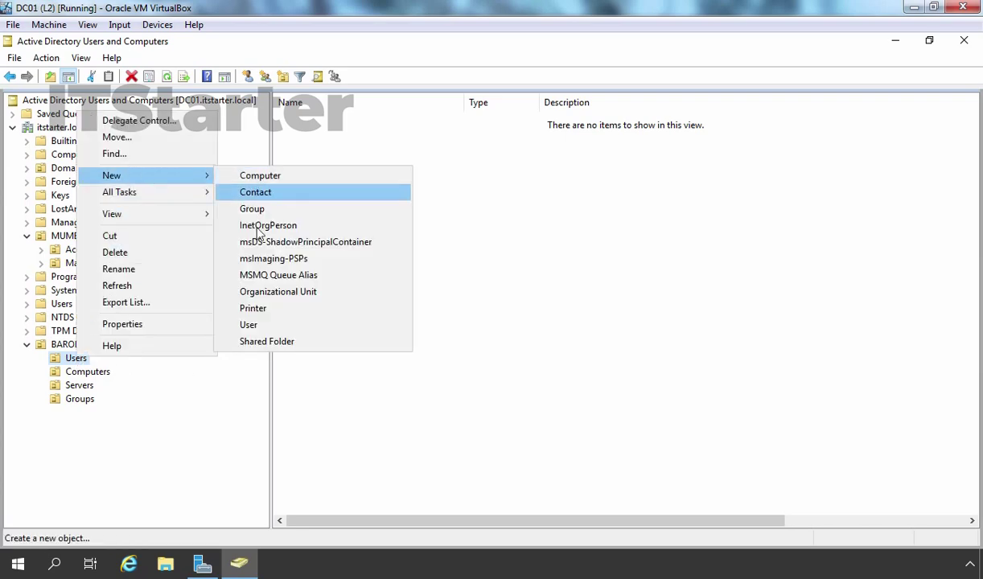
left_click(254, 292)
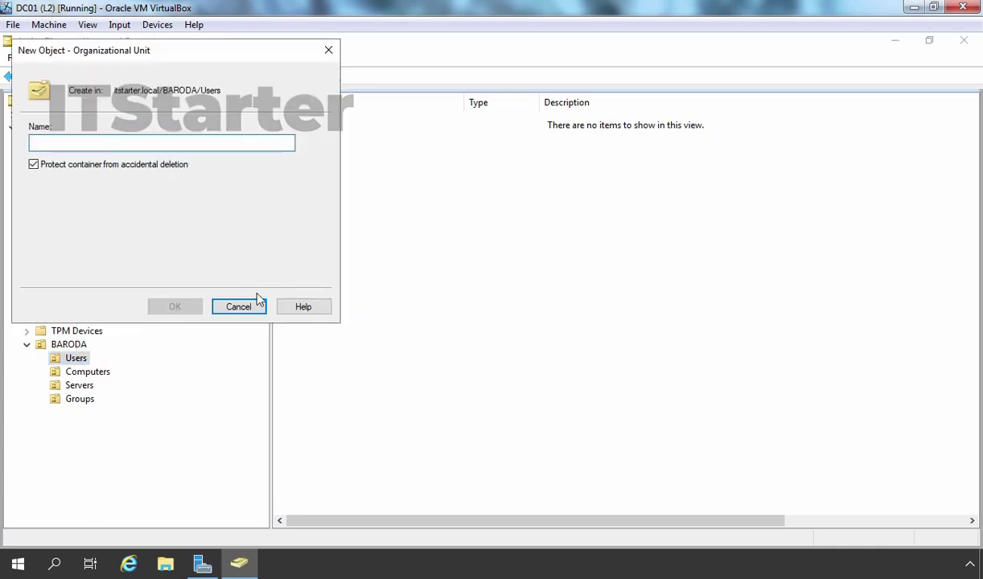
type("HR")
key("Return")
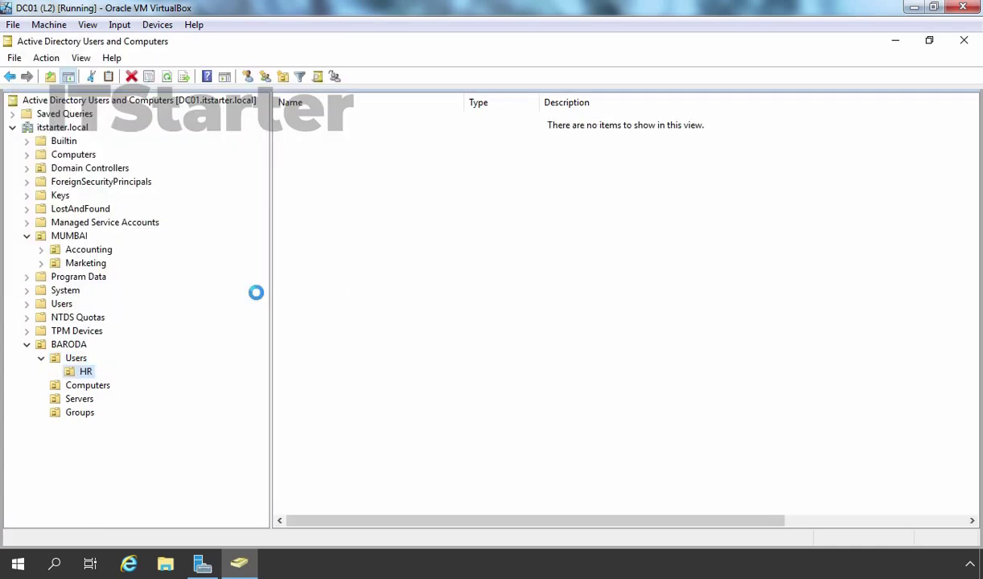
left_click(90, 387)
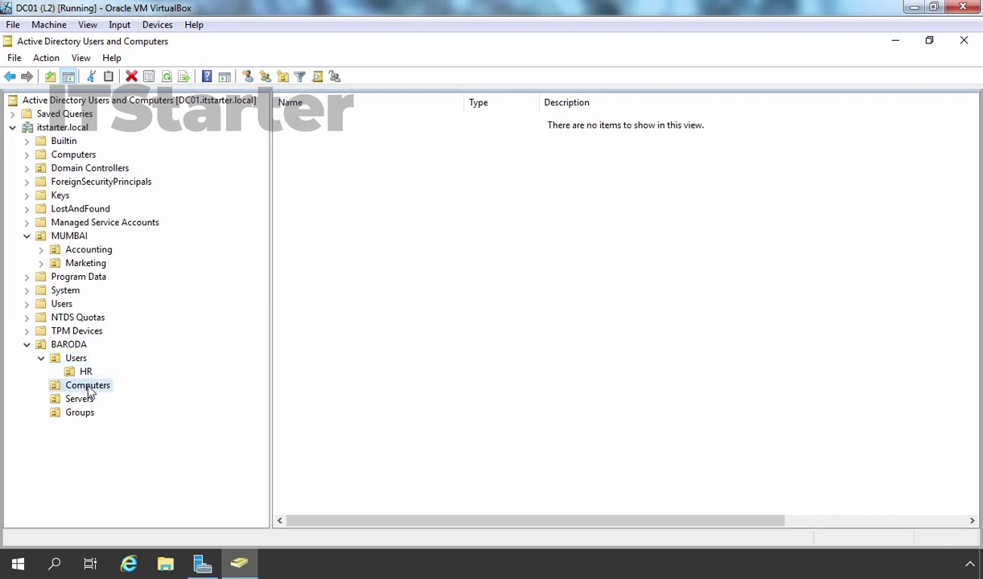
left_click(80, 399)
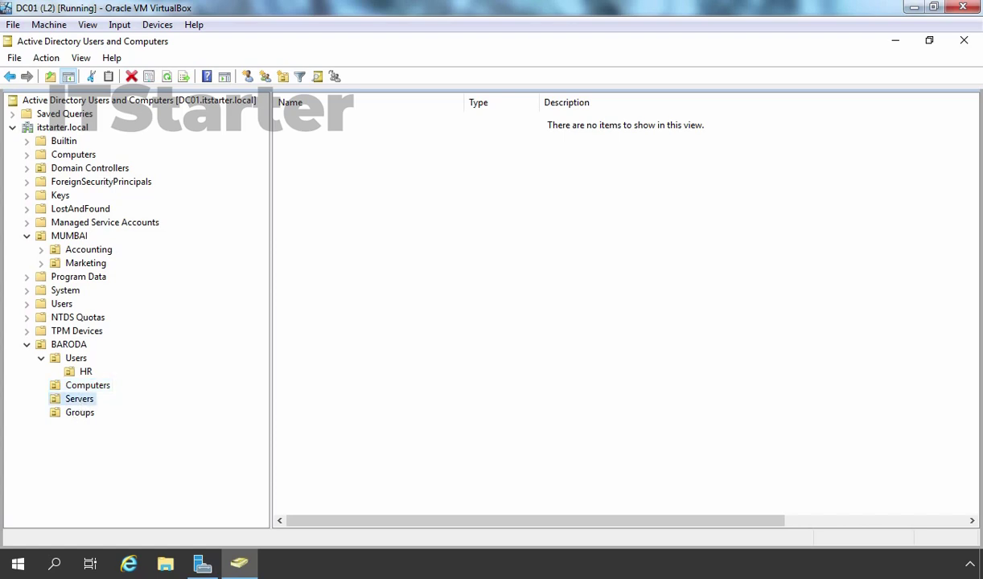
left_click(79, 414)
- Try to delete the HR organizational unit under BARODA's Users while it is protected from accidental deletion
left_click(86, 372)
right_click(87, 374)
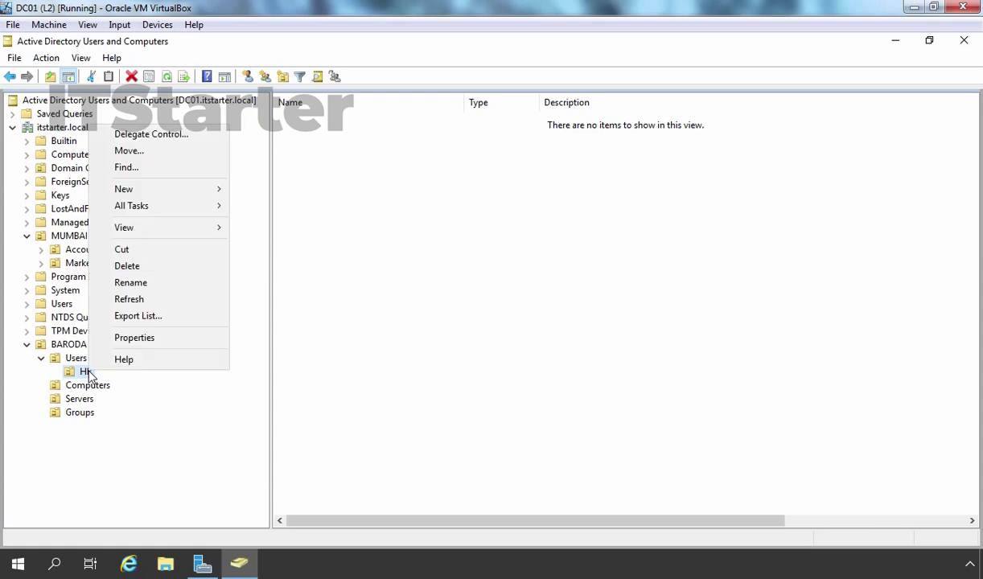
left_click(151, 266)
left_click(533, 353)
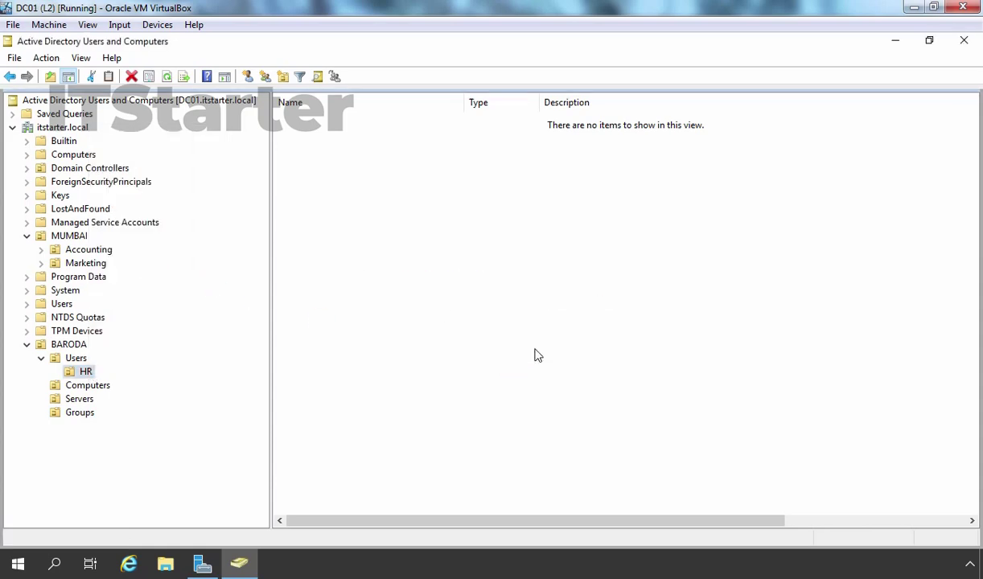
left_click(603, 355)
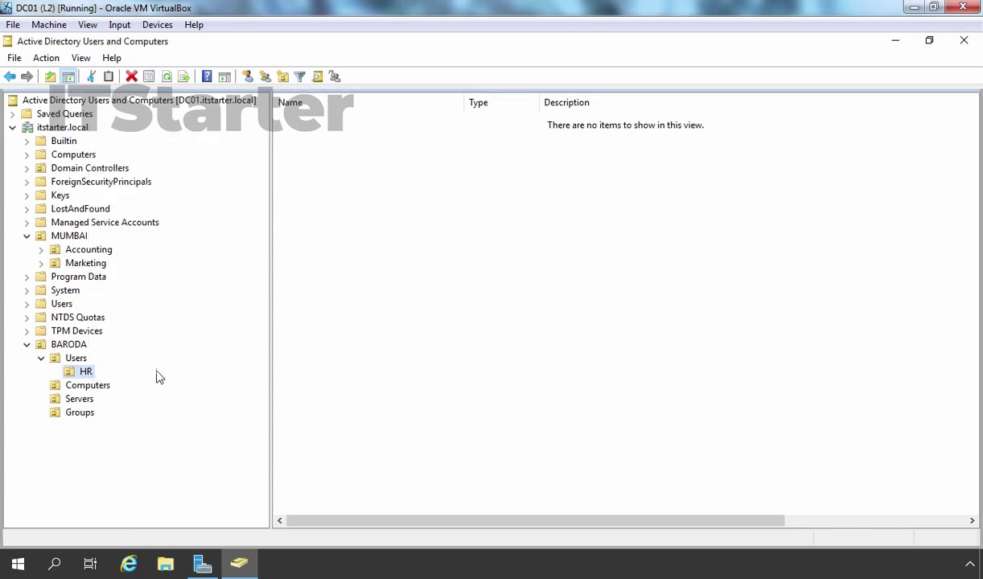
- Turn off accidental deletion protection in the HR organizational unit's properties and apply the change
right_click(81, 371)
left_click(124, 339)
left_click(453, 125)
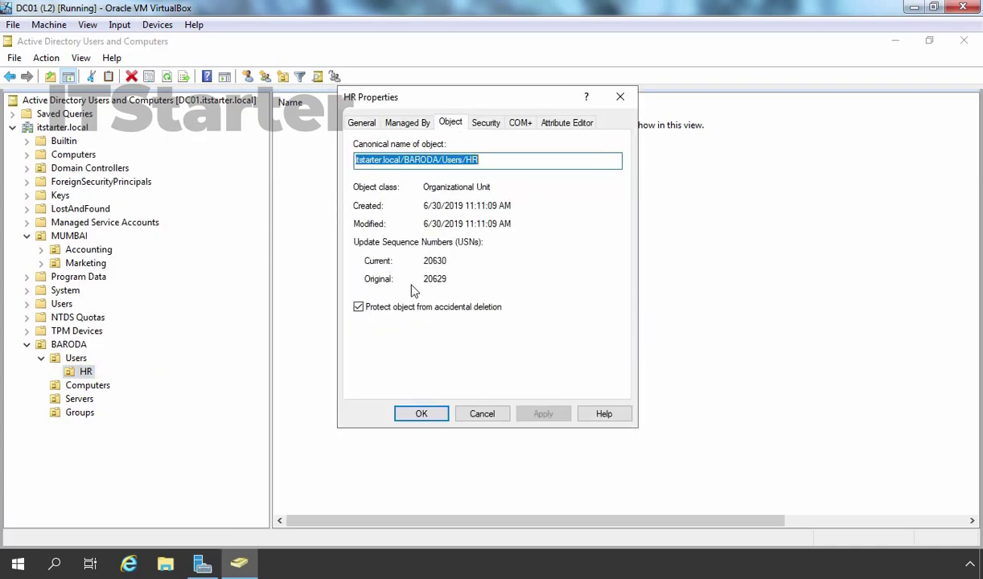
left_click(393, 304)
left_click(543, 415)
left_click(395, 412)
- Delete the HR organizational unit from BARODA's Users
right_click(85, 373)
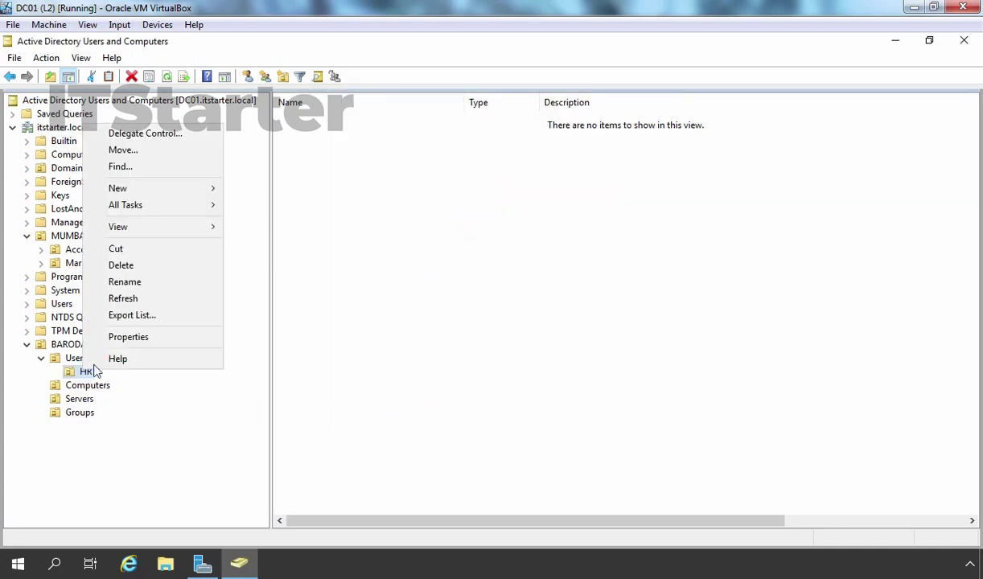
left_click(132, 258)
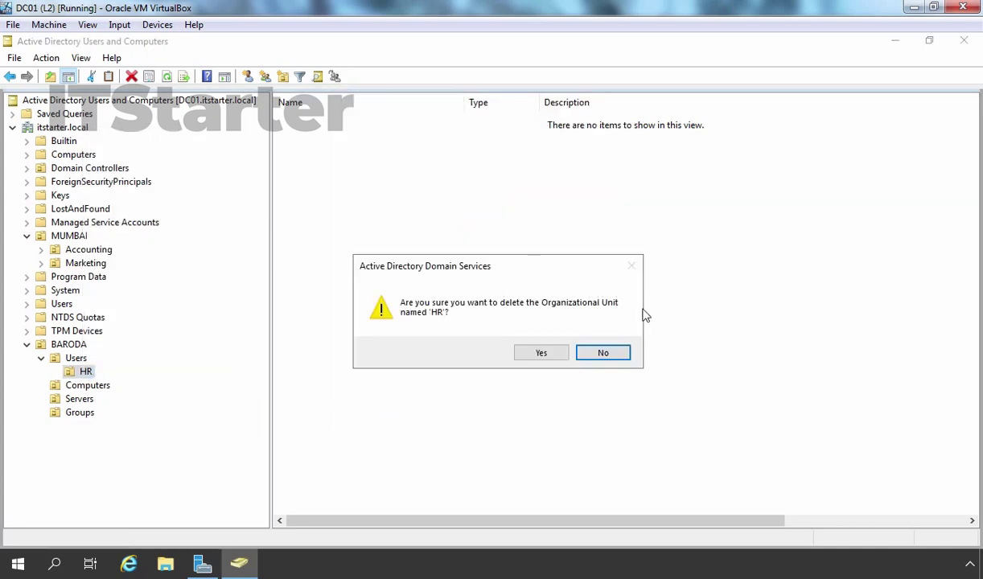
left_click(555, 353)
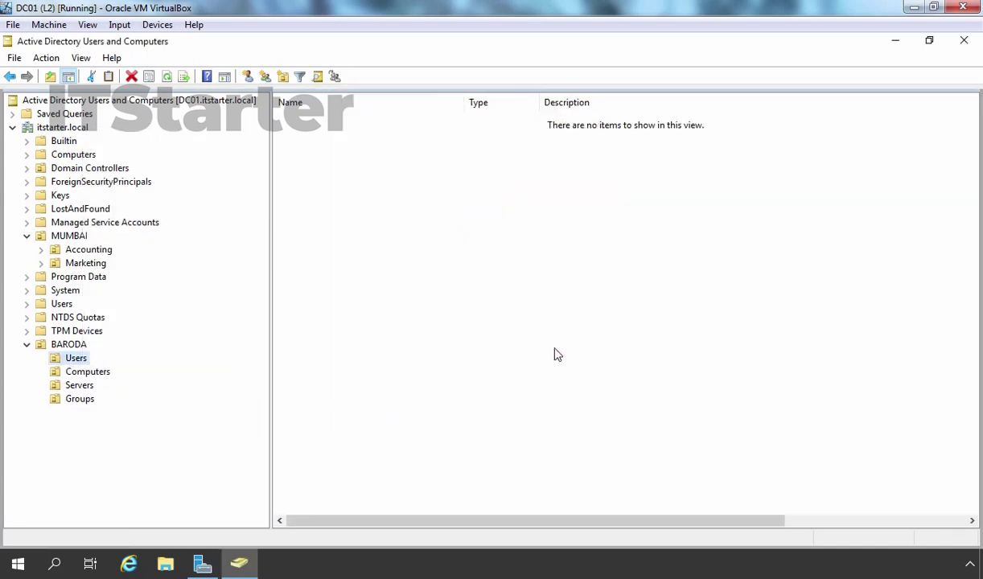
- Turn on accidental deletion protection in the properties of MUMBAI's Marketing organizational unit and apply the change
left_click(84, 265)
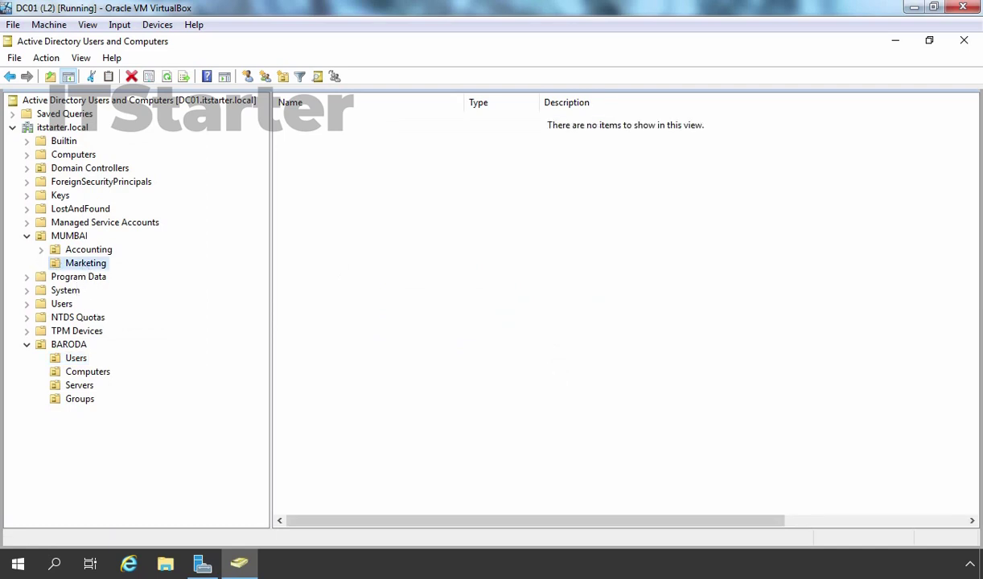
right_click(83, 268)
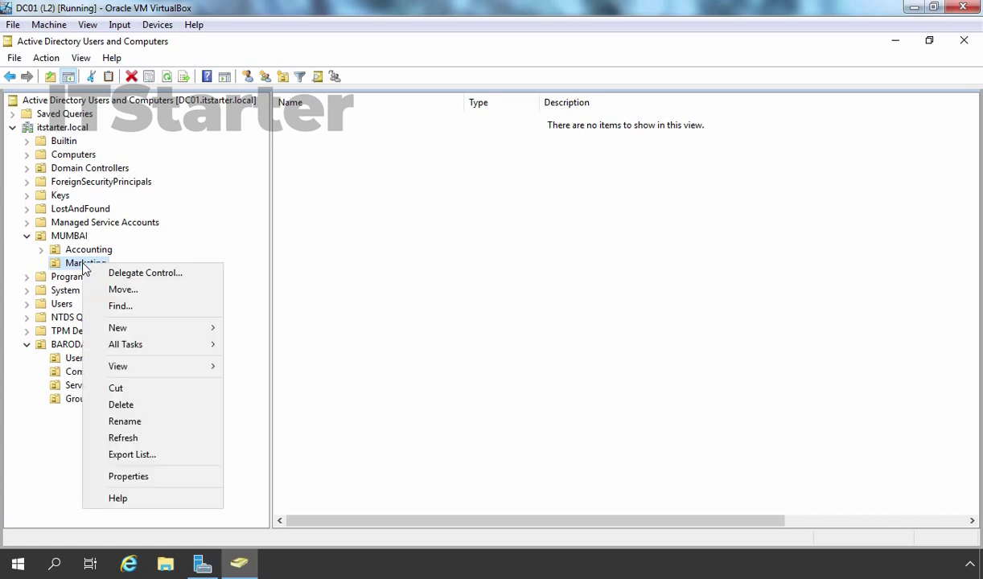
left_click(126, 471)
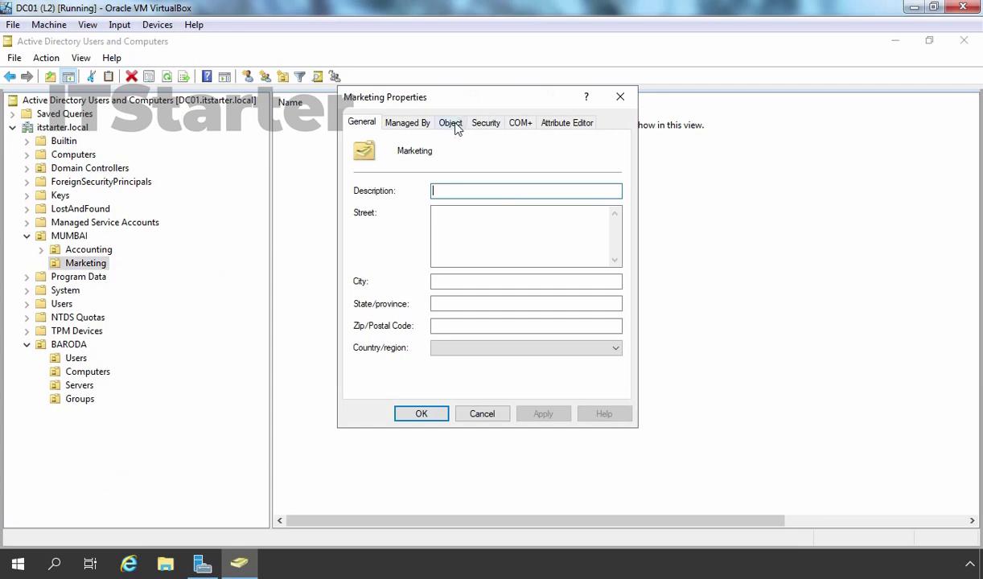
left_click(453, 125)
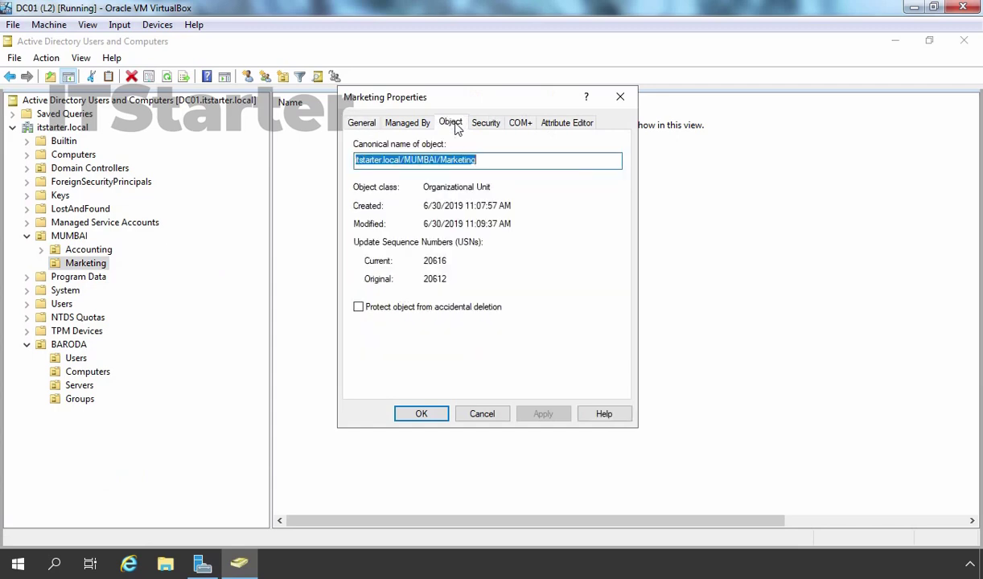
left_click(372, 312)
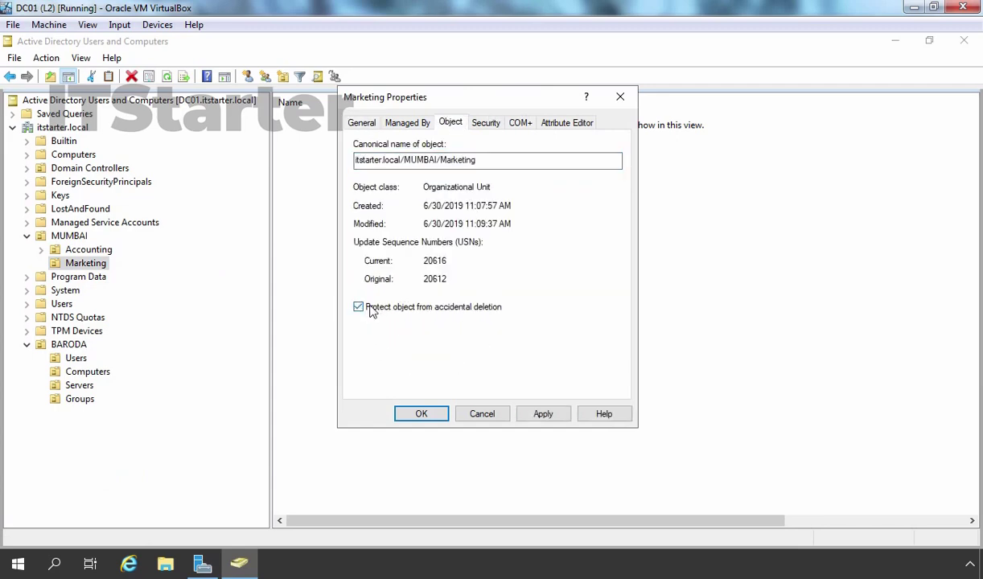
left_click(544, 414)
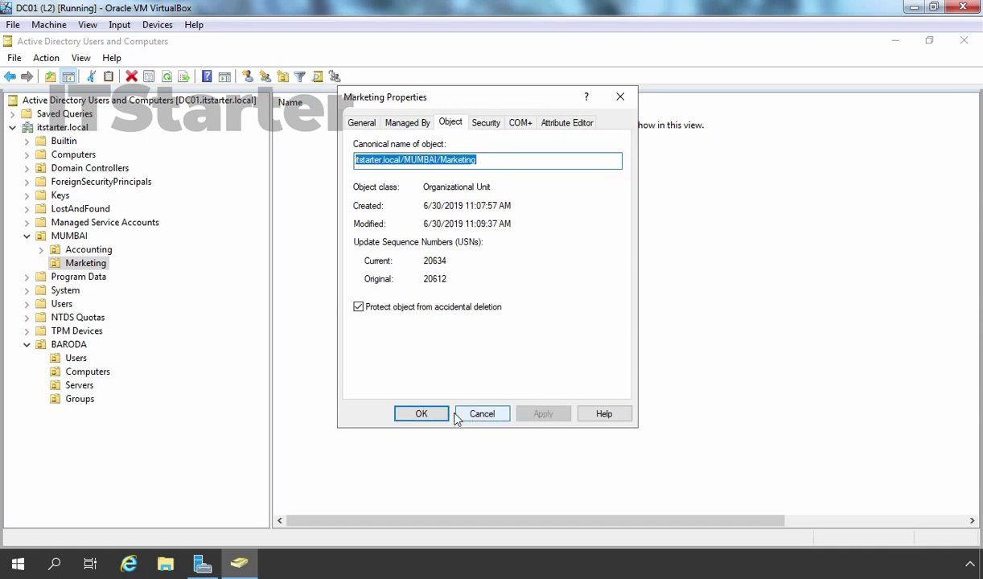
left_click(421, 414)
- Try to delete the Marketing organizational unit under MUMBAI while it is protected from accidental deletion
right_click(100, 263)
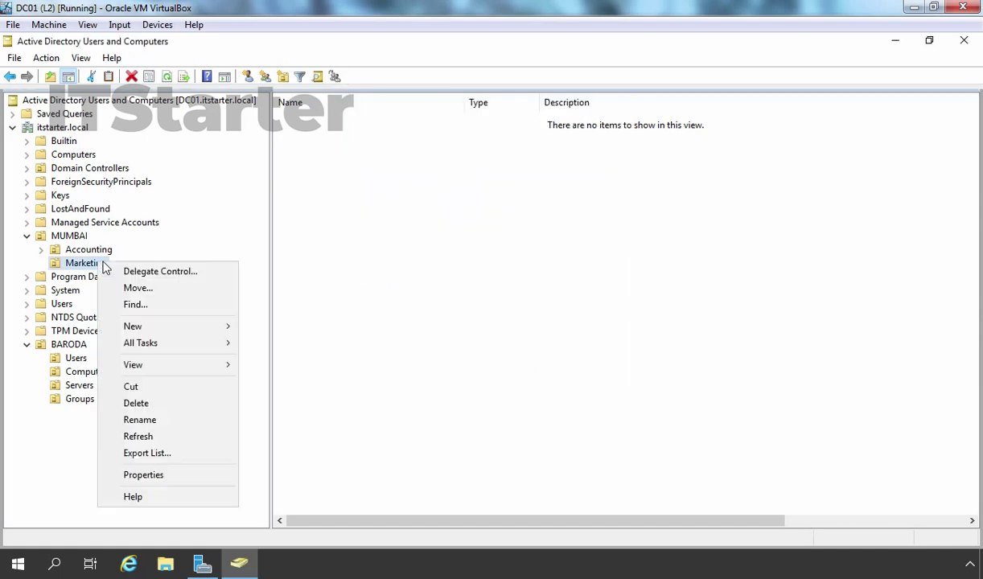
left_click(154, 408)
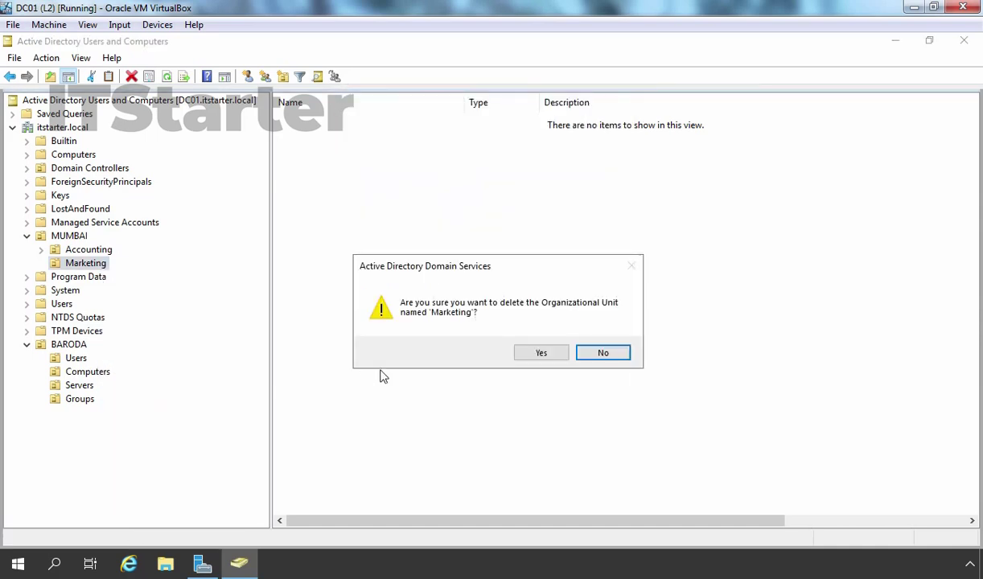
left_click(522, 354)
left_click(608, 353)
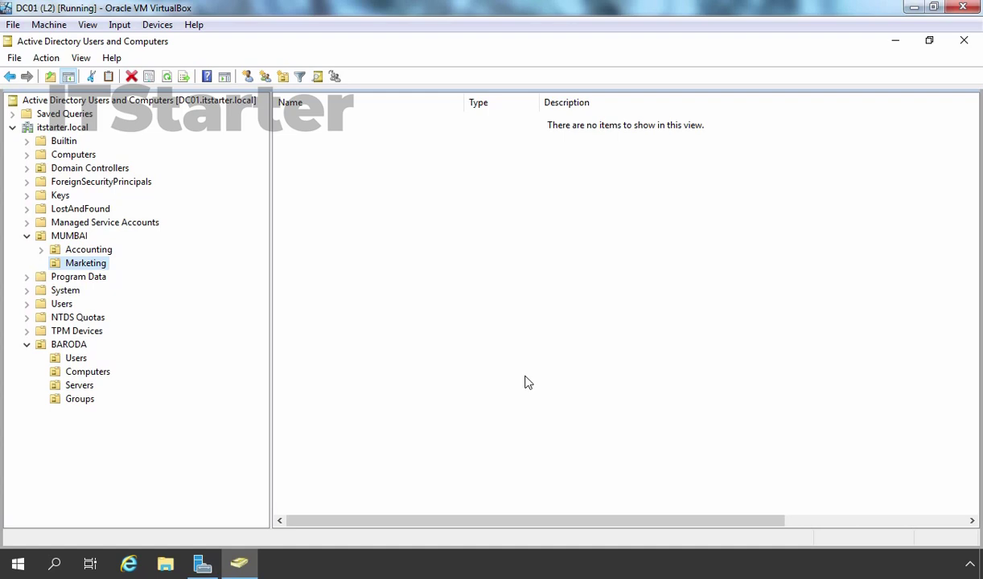
- Create an organizational unit named MarketingUsers inside MUMBAI's Marketing unit, protected from accidental deletion
left_click(283, 76)
type("MarketingUsers")
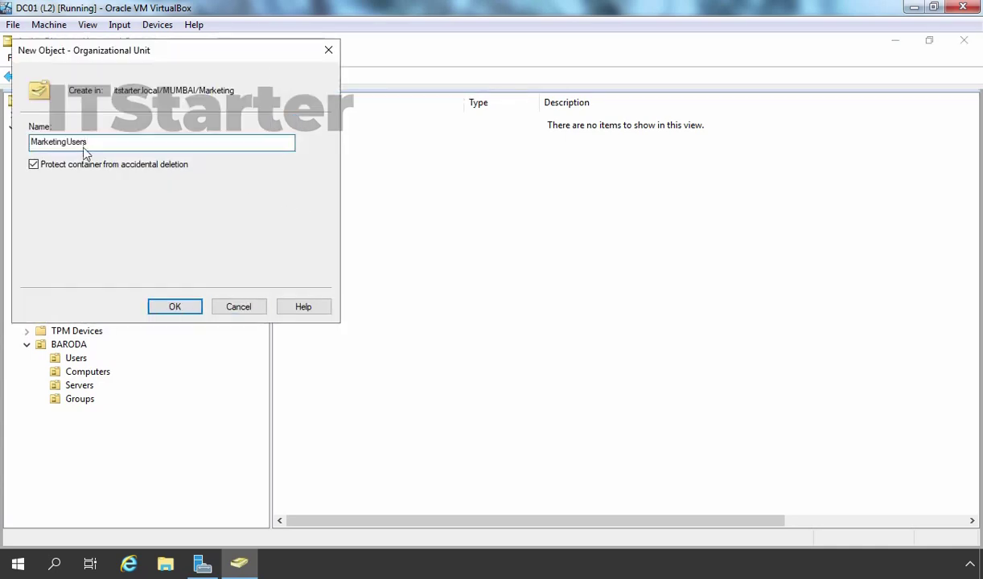
left_click(175, 305)
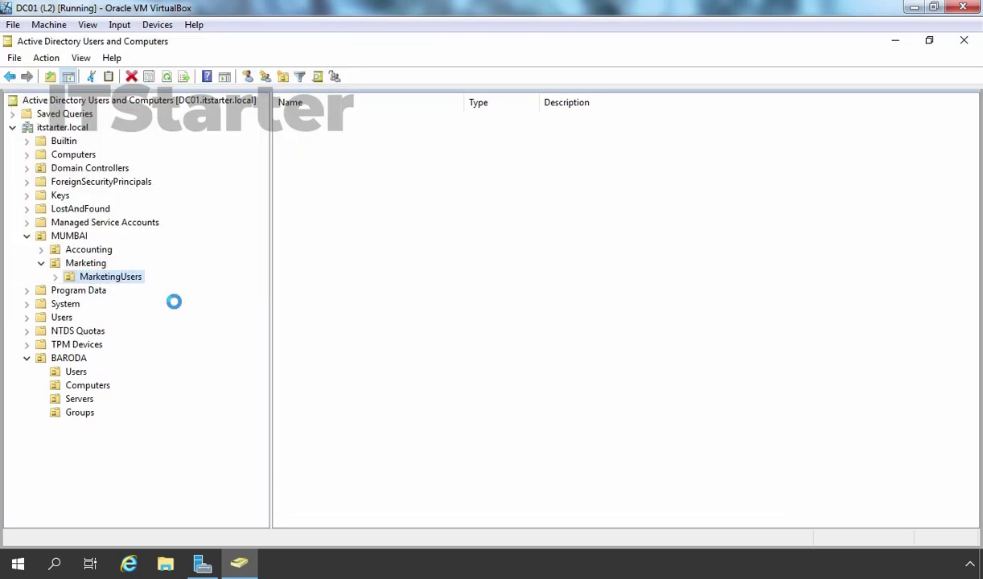
- Create a protected organizational unit named MarketingComputers inside MUMBAI's Marketing unit
left_click(70, 269)
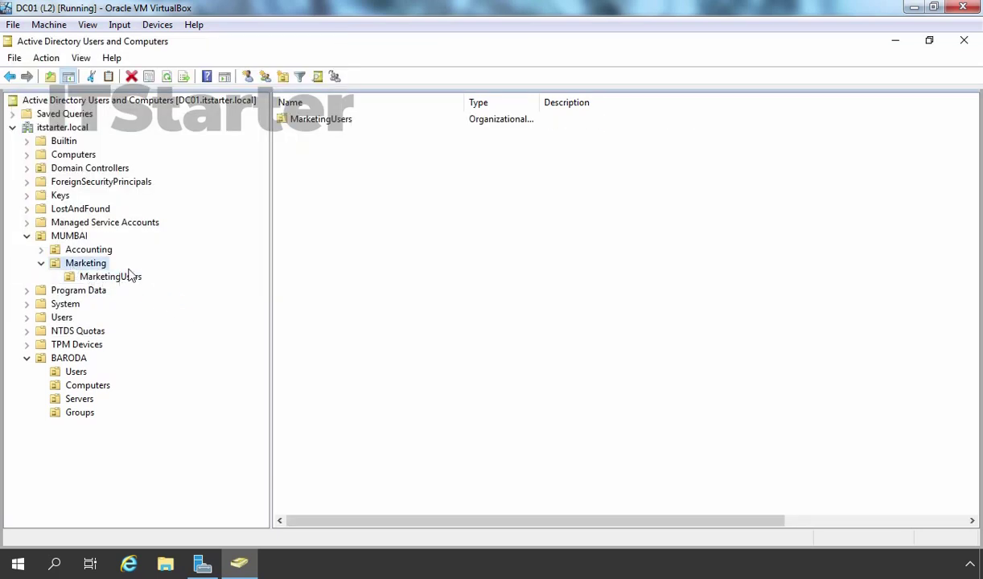
left_click(282, 77)
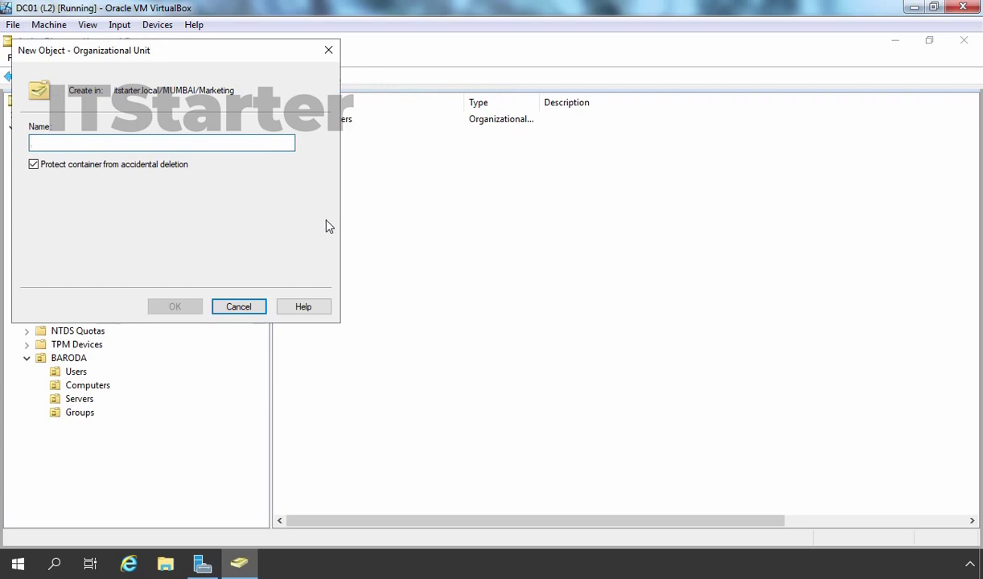
type("MarketingComputers")
left_click(175, 307)
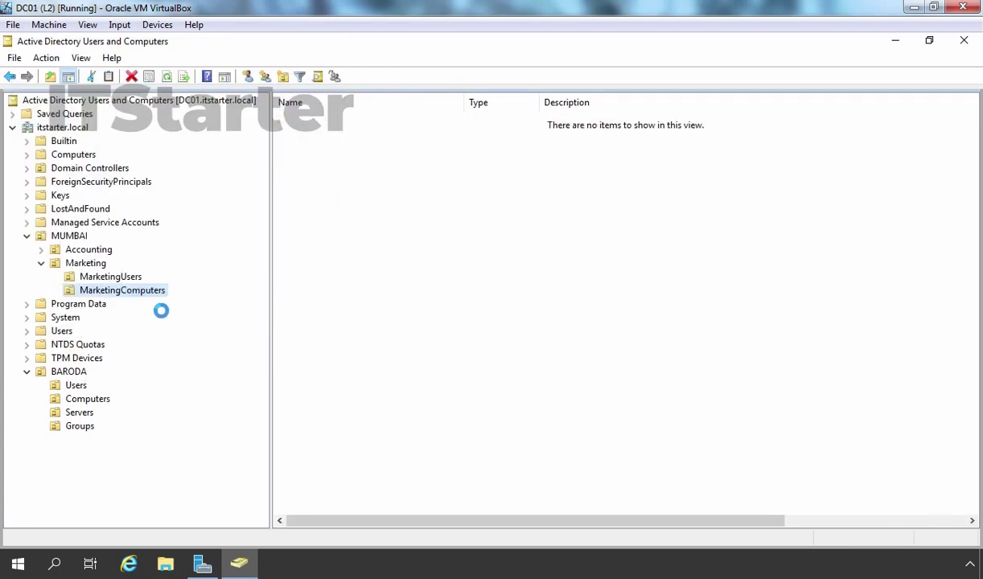
left_click(98, 276)
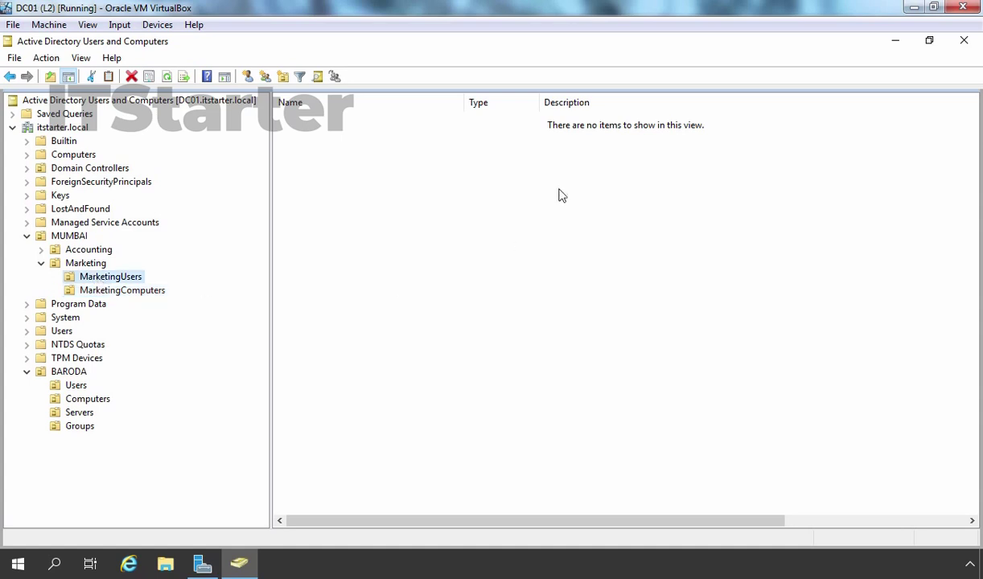
left_click(104, 291)
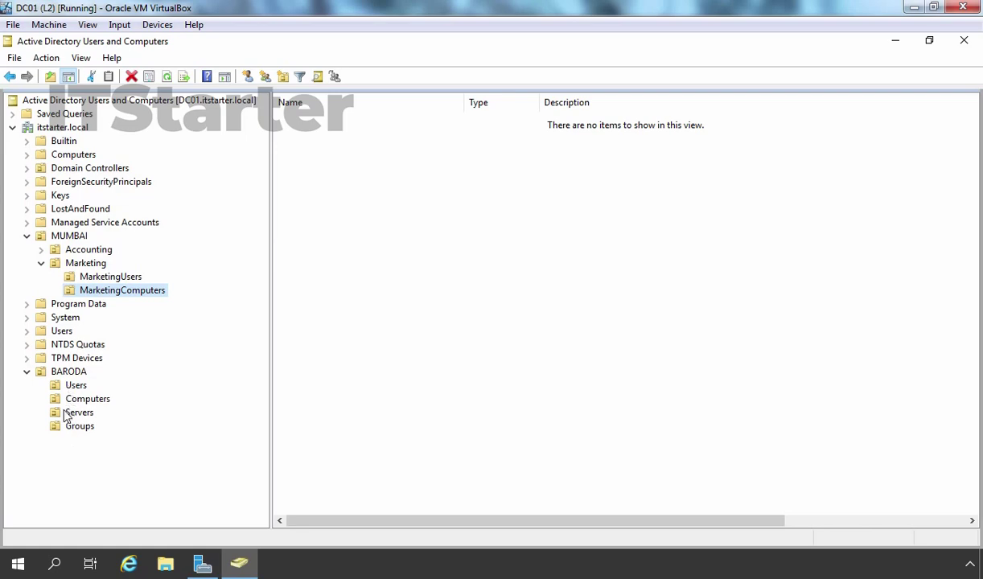
- Rename the Users organizational unit under BARODA as BarodaUsers
left_click(77, 387)
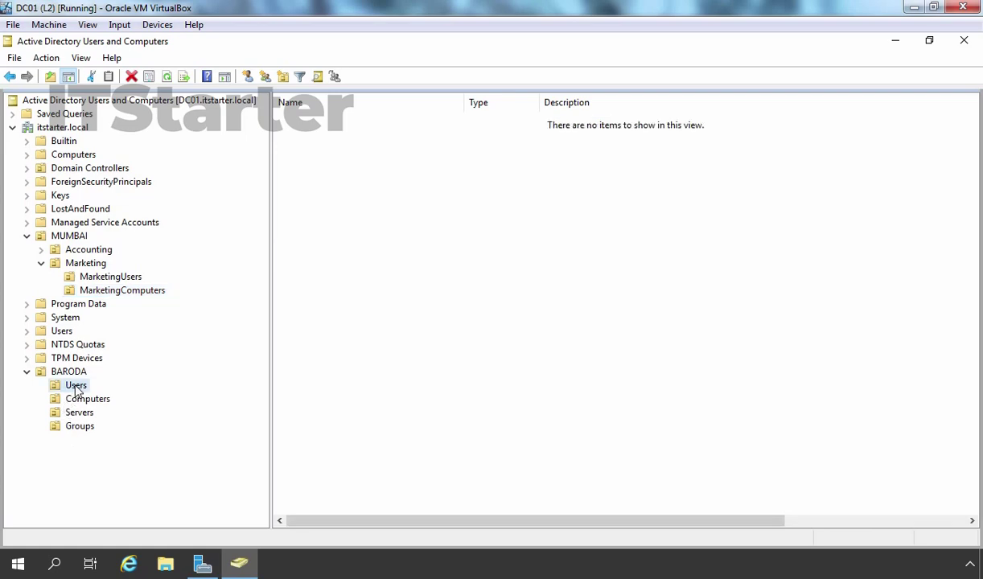
right_click(76, 389)
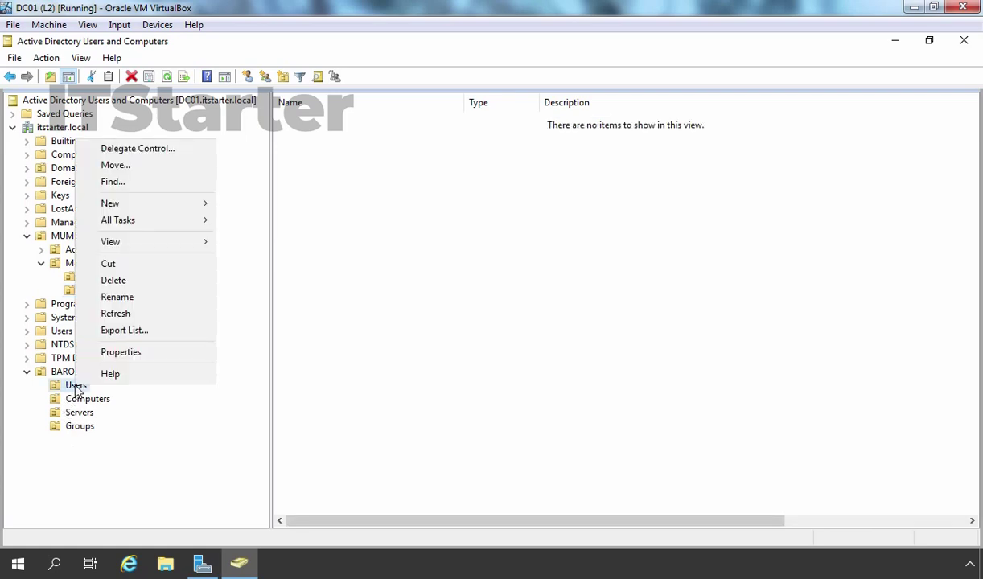
left_click(117, 300)
type("BarodaUsers")
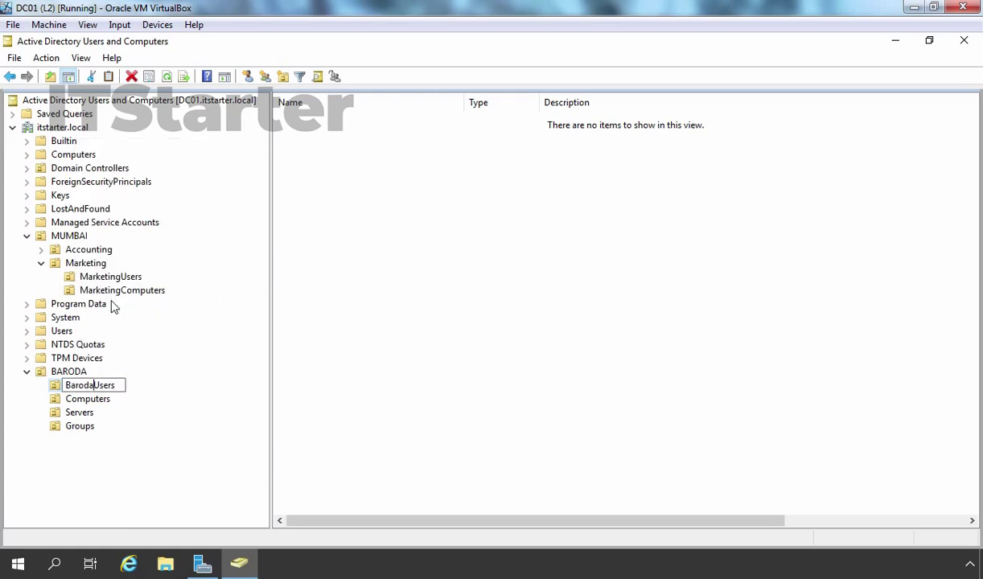
key("Return")
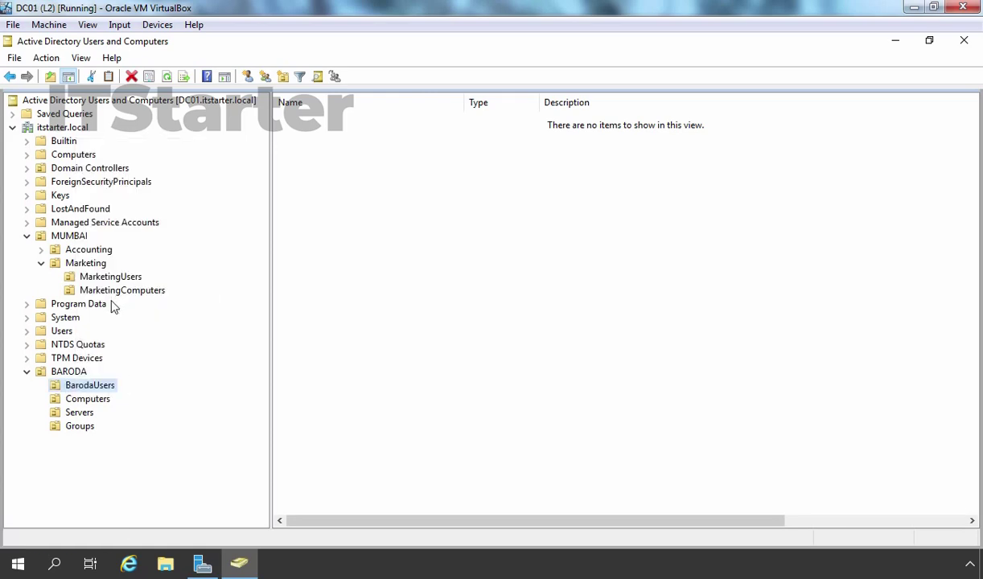